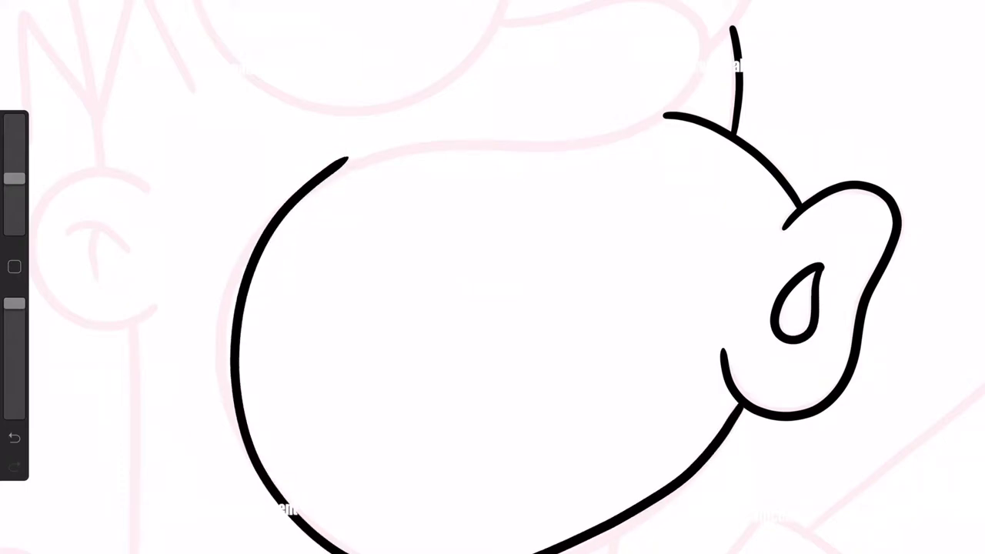
Trace the black head-top and jaw curve over the pink sketch, undoing and redrawing stray strokes.
{"action": "key", "text": "ctrl+z"}
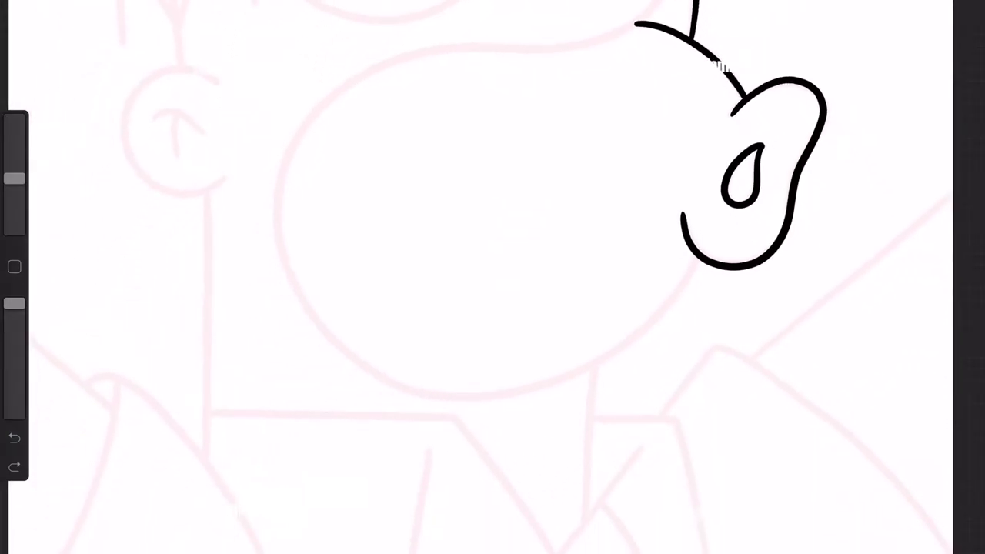
{"action": "mouse_move", "coordinate": [631, 25]}
{"action": "left_mouse_down"}
{"action": "mouse_move", "coordinate": [488, 46]}
{"action": "mouse_move", "coordinate": [340, 87]}
{"action": "left_mouse_up"}
{"action": "mouse_move", "coordinate": [303, 305]}
{"action": "left_mouse_down"}
{"action": "mouse_move", "coordinate": [407, 396]}
{"action": "mouse_move", "coordinate": [590, 374]}
{"action": "mouse_move", "coordinate": [698, 260]}
{"action": "left_mouse_up"}
{"action": "left_click", "coordinate": [14, 437]}
{"action": "mouse_move", "coordinate": [696, 258]}
{"action": "left_mouse_down"}
{"action": "mouse_move", "coordinate": [611, 346]}
{"action": "mouse_move", "coordinate": [418, 392]}
{"action": "mouse_move", "coordinate": [297, 285]}
{"action": "mouse_move", "coordinate": [297, 141]}
{"action": "mouse_move", "coordinate": [421, 50]}
{"action": "left_mouse_up"}
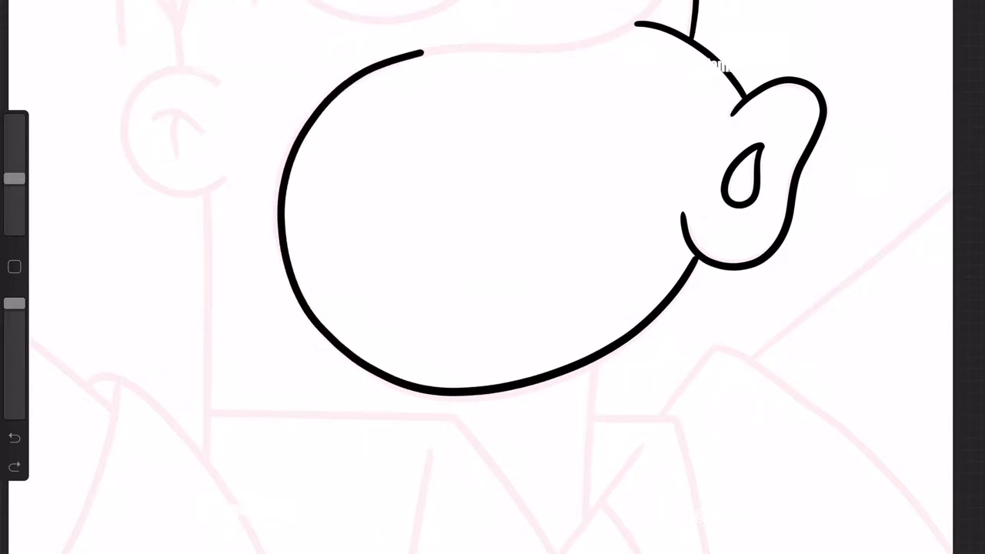
{"action": "key", "text": "ctrl+z"}
{"action": "scroll", "coordinate": [492, 277], "scroll_direction": "up", "scroll_amount": 5}
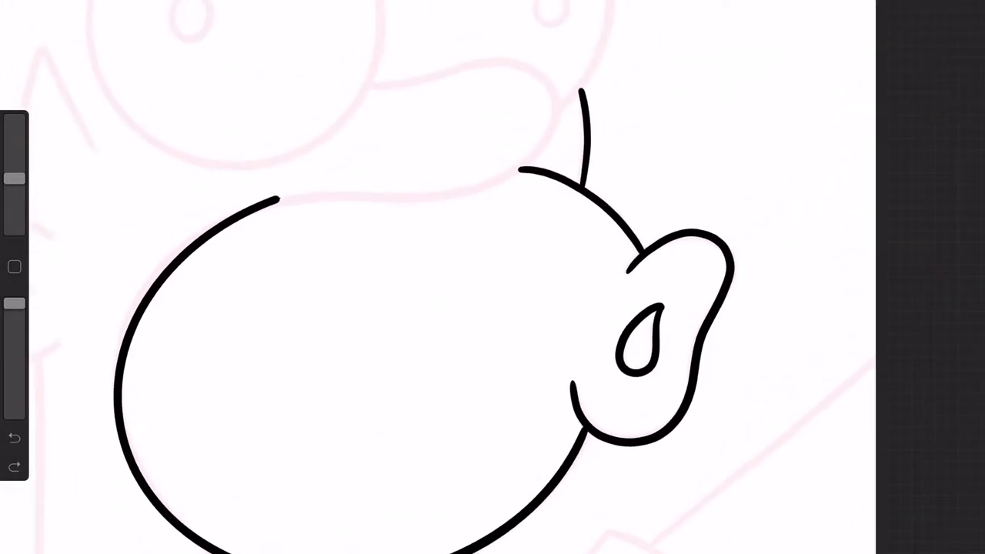
{"action": "key", "text": "ctrl+z"}
Ink Homer's nose and both round eyes with their pupils.
{"action": "left_click_drag", "start_coordinate": [319, 193], "coordinate": [474, 184]}
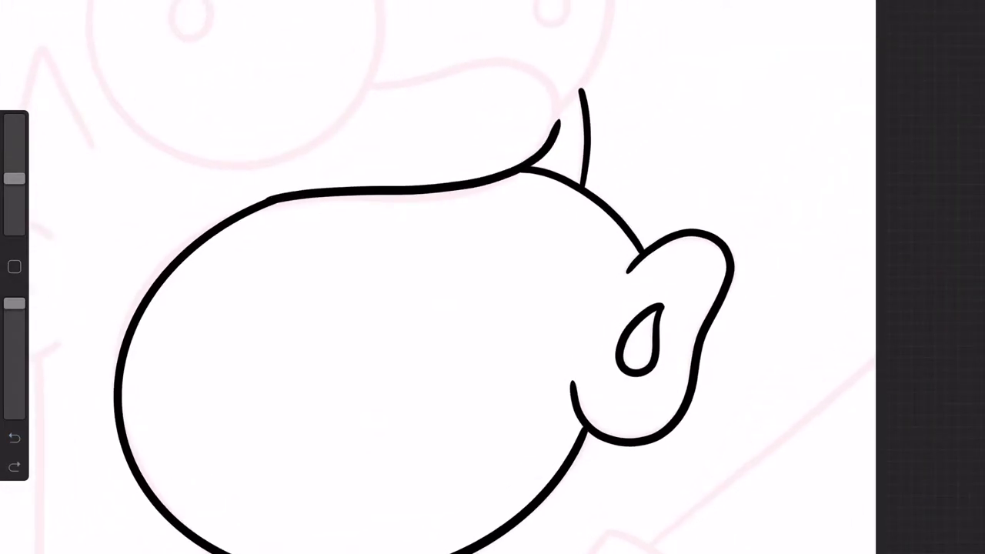
{"action": "left_click_drag", "start_coordinate": [560, 121], "coordinate": [446, 70]}
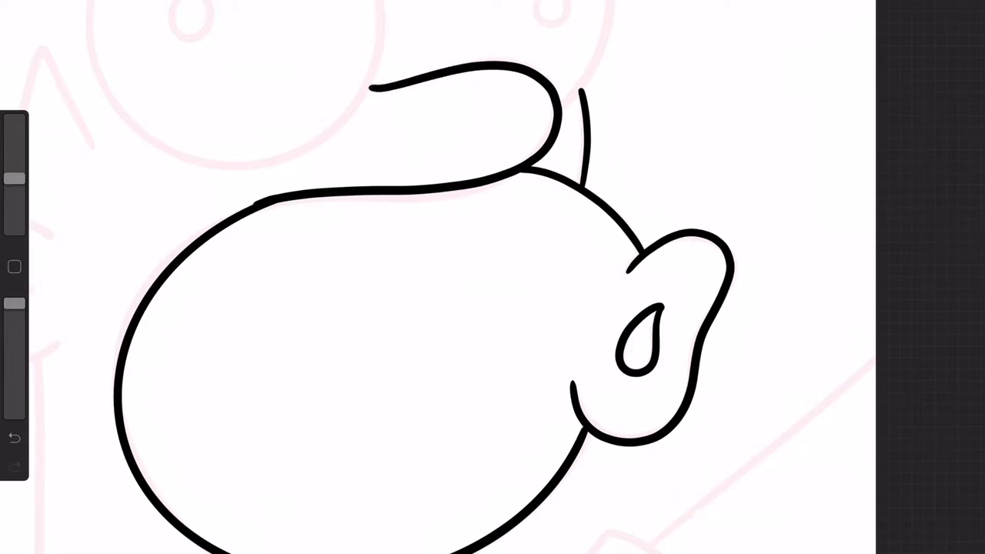
{"action": "scroll", "coordinate": [493, 277], "scroll_direction": "up", "scroll_amount": 5}
{"action": "scroll", "coordinate": [493, 277], "scroll_direction": "up", "scroll_amount": 3}
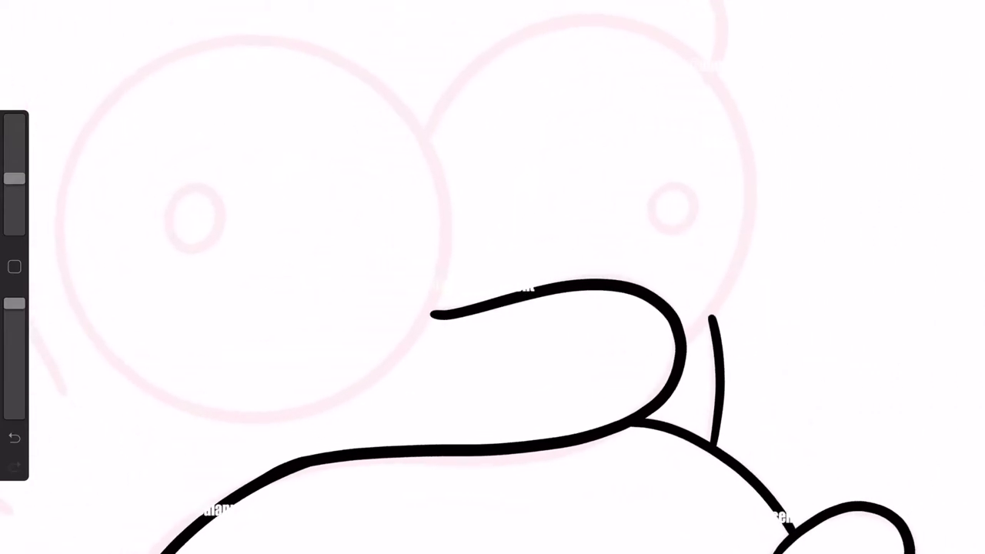
{"action": "mouse_move", "coordinate": [83, 141]}
{"action": "left_mouse_down"}
{"action": "mouse_move", "coordinate": [180, 48]}
{"action": "mouse_move", "coordinate": [352, 62]}
{"action": "mouse_move", "coordinate": [451, 242]}
{"action": "mouse_move", "coordinate": [347, 392]}
{"action": "mouse_move", "coordinate": [171, 408]}
{"action": "mouse_move", "coordinate": [59, 231]}
{"action": "mouse_move", "coordinate": [89, 140]}
{"action": "left_mouse_up"}
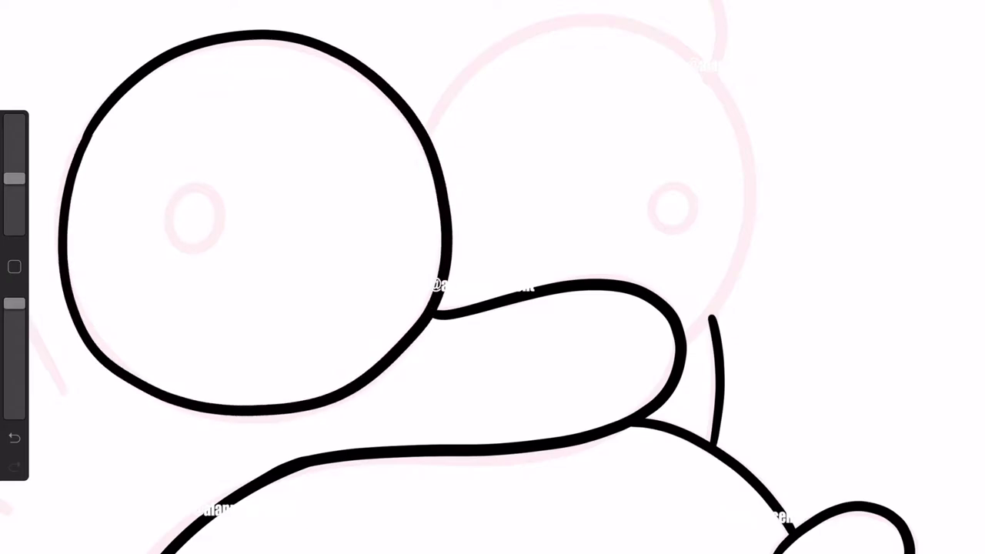
{"action": "left_click_drag", "start_coordinate": [175, 200], "coordinate": [181, 249]}
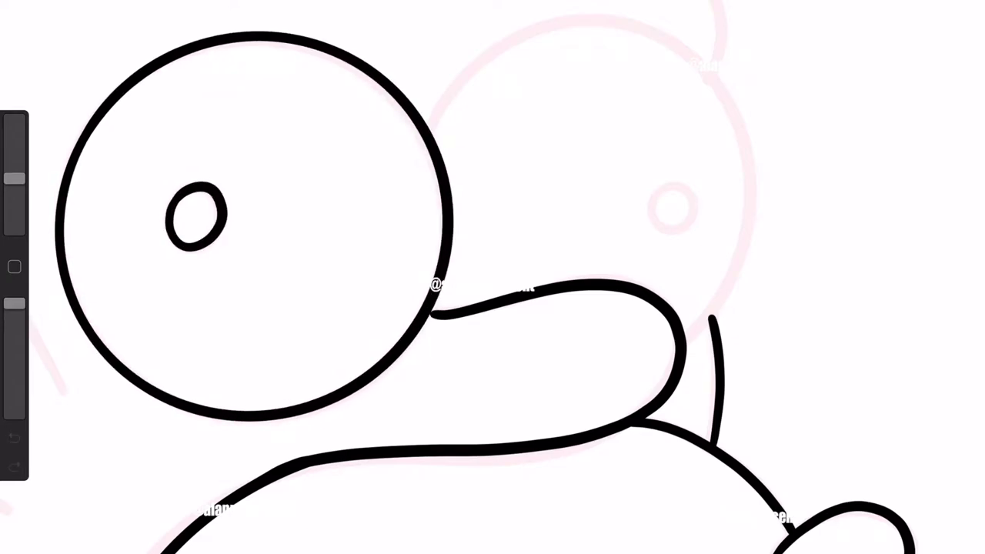
{"action": "left_click_drag", "start_coordinate": [493, 277], "coordinate": [373, 315]}
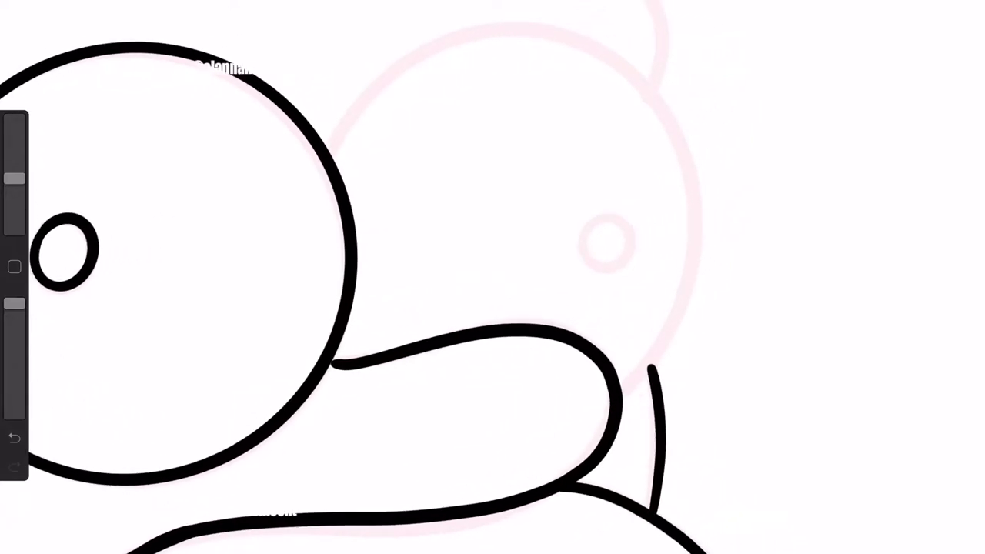
{"action": "mouse_move", "coordinate": [354, 112]}
{"action": "left_mouse_down"}
{"action": "mouse_move", "coordinate": [623, 55]}
{"action": "mouse_move", "coordinate": [683, 285]}
{"action": "mouse_move", "coordinate": [620, 394]}
{"action": "left_mouse_up"}
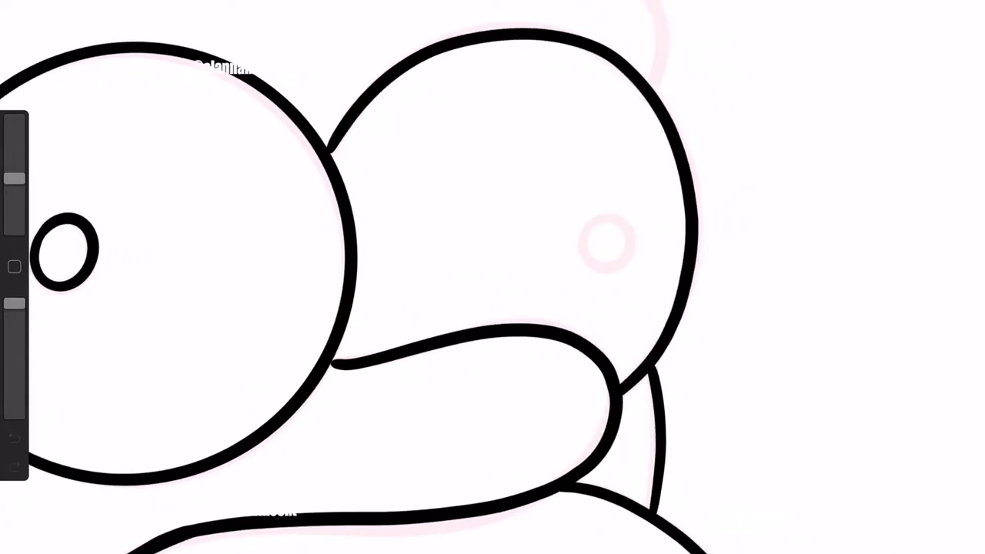
{"action": "left_click_drag", "start_coordinate": [632, 231], "coordinate": [585, 230]}
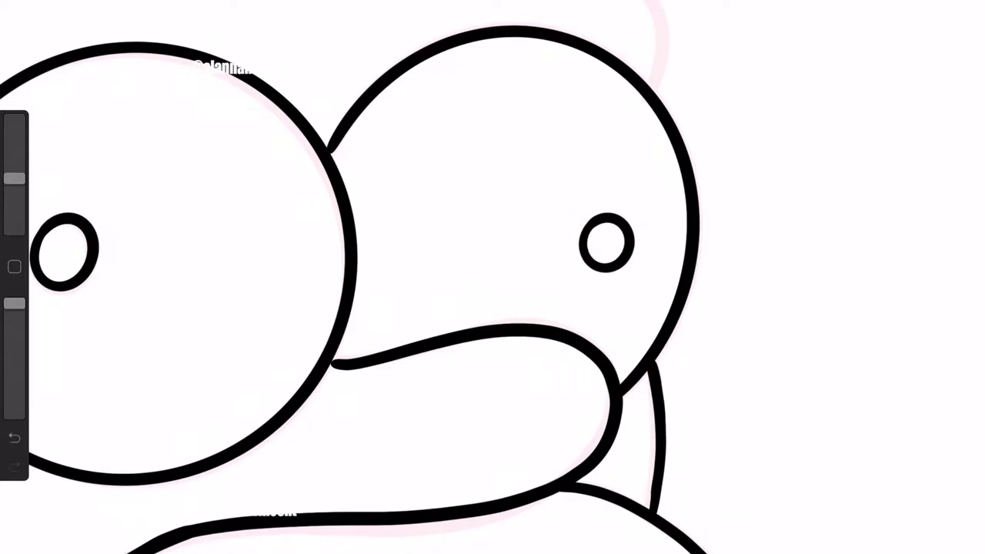
Trace the head outline up over the top and down the left side.
{"action": "scroll", "coordinate": [492, 277], "scroll_direction": "down", "scroll_amount": 3}
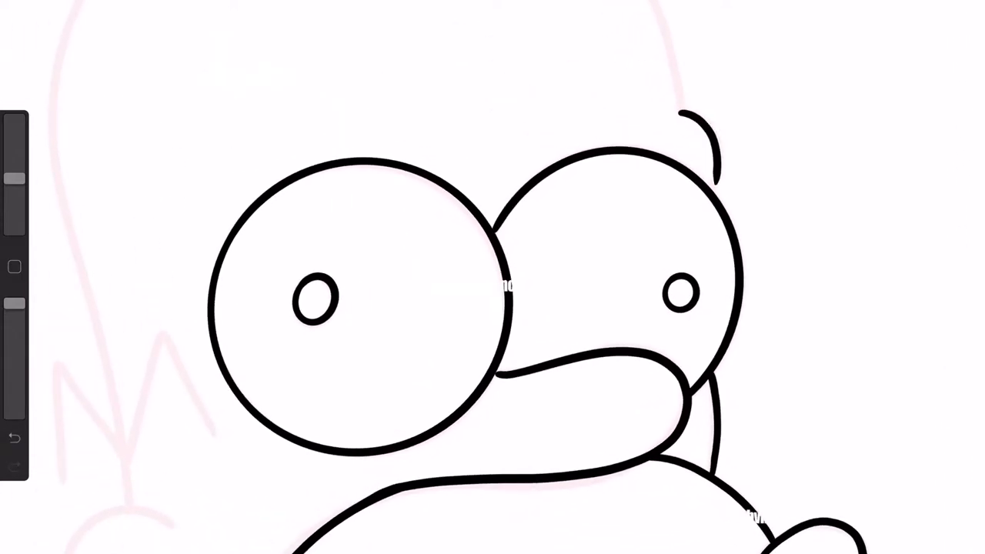
{"action": "scroll", "coordinate": [493, 308], "scroll_direction": "down", "scroll_amount": 2}
{"action": "scroll", "coordinate": [492, 308], "scroll_direction": "down", "scroll_amount": 2}
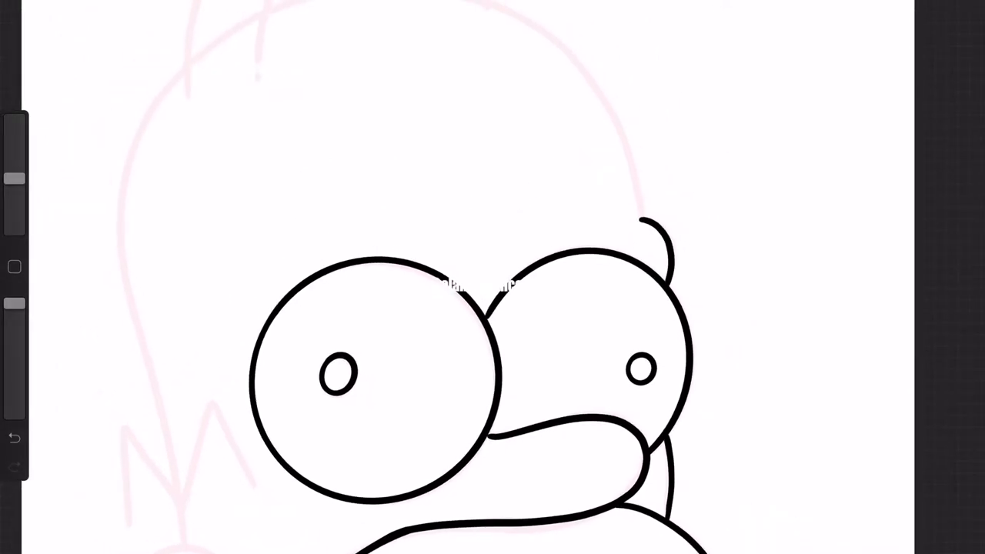
{"action": "left_click_drag", "start_coordinate": [605, 108], "coordinate": [464, 2]}
{"action": "mouse_move", "coordinate": [285, 4]}
{"action": "left_mouse_down"}
{"action": "mouse_move", "coordinate": [154, 105]}
{"action": "mouse_move", "coordinate": [116, 264]}
{"action": "mouse_move", "coordinate": [178, 483]}
{"action": "left_mouse_up"}
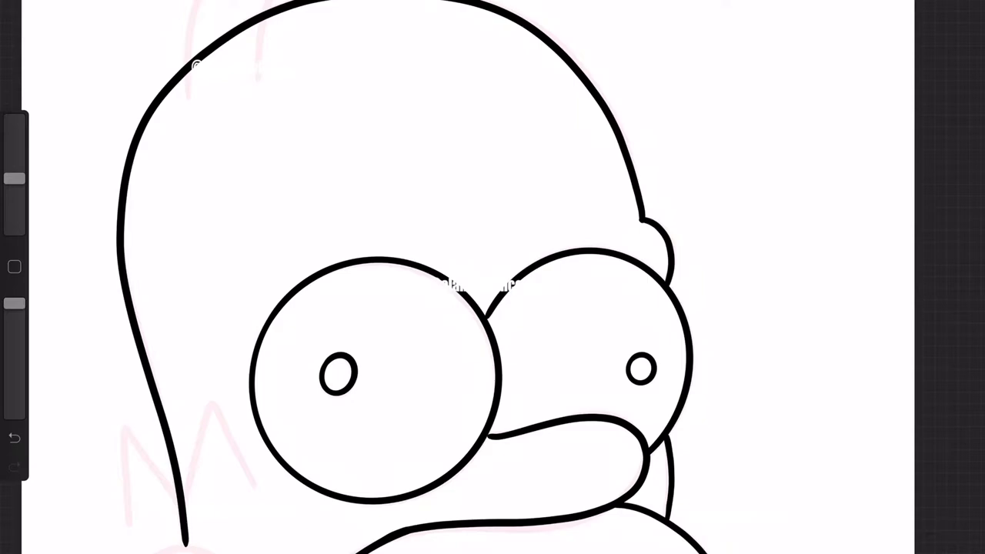
Draw two hair strands over the head and the zigzag M-shaped side hair.
{"action": "scroll", "coordinate": [493, 277], "scroll_direction": "up", "scroll_amount": 3}
{"action": "mouse_move", "coordinate": [520, 143]}
{"action": "left_mouse_down"}
{"action": "mouse_move", "coordinate": [403, 59]}
{"action": "mouse_move", "coordinate": [240, 226]}
{"action": "left_mouse_up"}
{"action": "key", "text": "ctrl+z"}
{"action": "mouse_move", "coordinate": [520, 143]}
{"action": "left_mouse_down"}
{"action": "mouse_move", "coordinate": [451, 88]}
{"action": "mouse_move", "coordinate": [237, 219]}
{"action": "left_mouse_up"}
{"action": "mouse_move", "coordinate": [399, 126]}
{"action": "left_mouse_down"}
{"action": "mouse_move", "coordinate": [274, 68]}
{"action": "mouse_move", "coordinate": [156, 253]}
{"action": "left_mouse_up"}
{"action": "scroll", "coordinate": [492, 277], "scroll_direction": "down", "scroll_amount": 5}
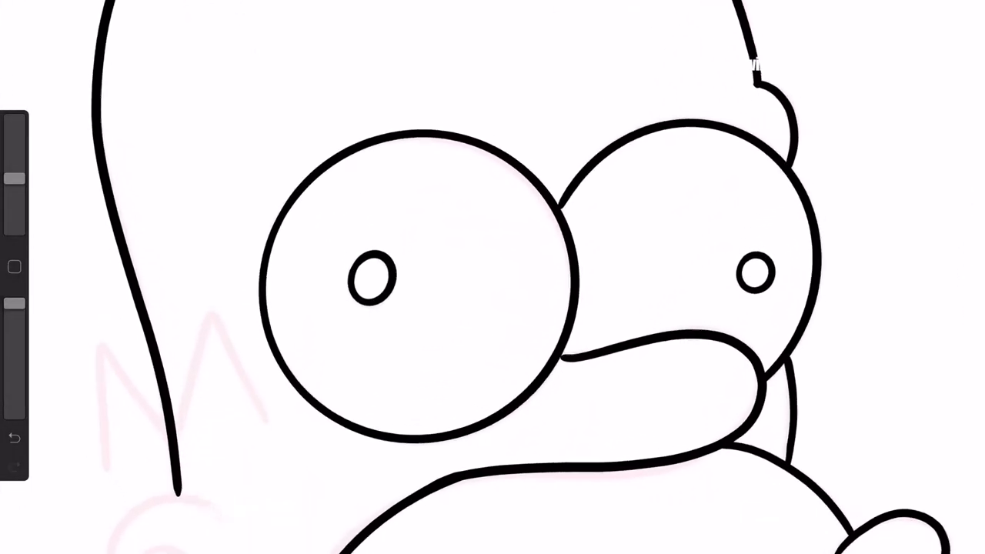
{"action": "mouse_move", "coordinate": [100, 471]}
{"action": "left_mouse_down"}
{"action": "mouse_move", "coordinate": [136, 389]}
{"action": "mouse_move", "coordinate": [206, 309]}
{"action": "mouse_move", "coordinate": [262, 427]}
{"action": "left_mouse_up"}
{"action": "scroll", "coordinate": [493, 277], "scroll_direction": "down", "scroll_amount": 4}
Ink the ear arc and the back and front neck lines.
{"action": "scroll", "coordinate": [492, 277], "scroll_direction": "down", "scroll_amount": 7}
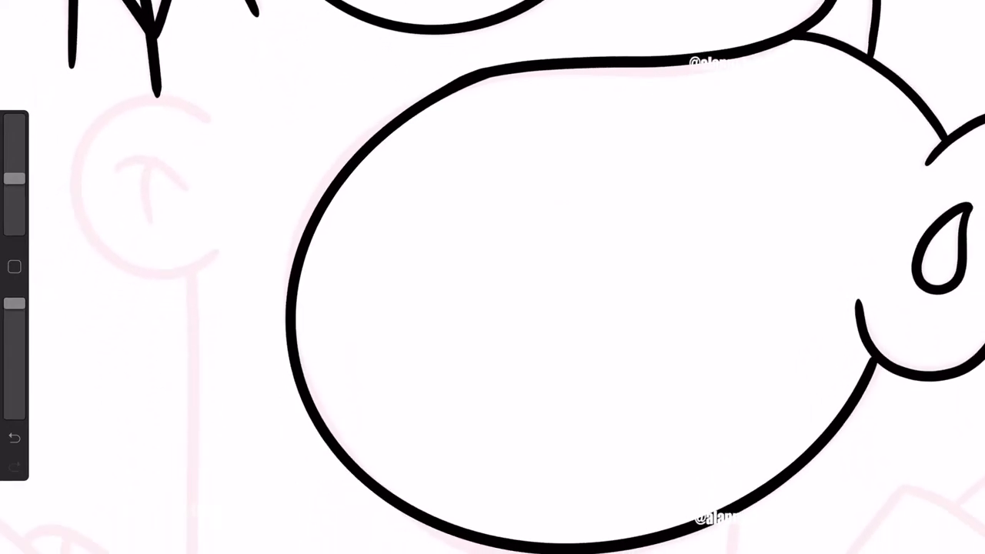
{"action": "mouse_move", "coordinate": [168, 96]}
{"action": "left_mouse_down"}
{"action": "mouse_move", "coordinate": [100, 234]}
{"action": "mouse_move", "coordinate": [229, 232]}
{"action": "left_mouse_up"}
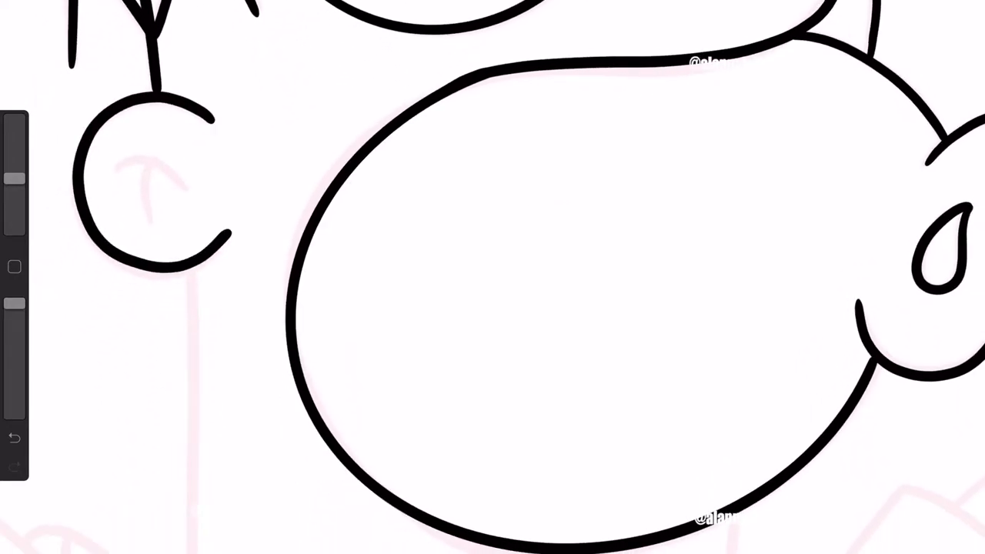
{"action": "left_click", "coordinate": [14, 437]}
{"action": "left_click_drag", "start_coordinate": [212, 121], "coordinate": [236, 233]}
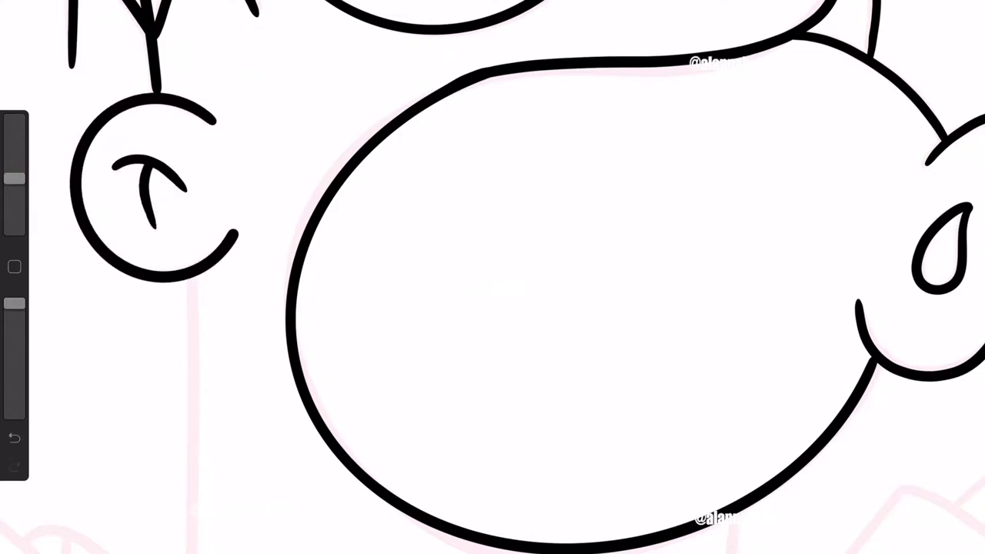
{"action": "scroll", "coordinate": [493, 277], "scroll_direction": "down", "scroll_amount": 5}
{"action": "left_click_drag", "start_coordinate": [188, 48], "coordinate": [188, 317]}
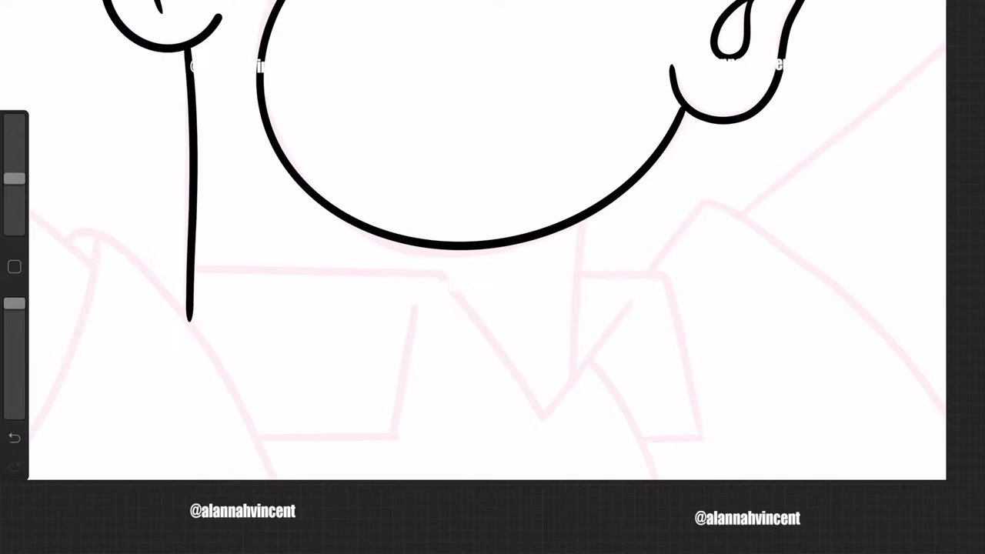
{"action": "left_click_drag", "start_coordinate": [582, 223], "coordinate": [580, 368]}
Draw the V-shaped collar flaps and begin the left shoulder curve.
{"action": "left_click_drag", "start_coordinate": [631, 305], "coordinate": [560, 393]}
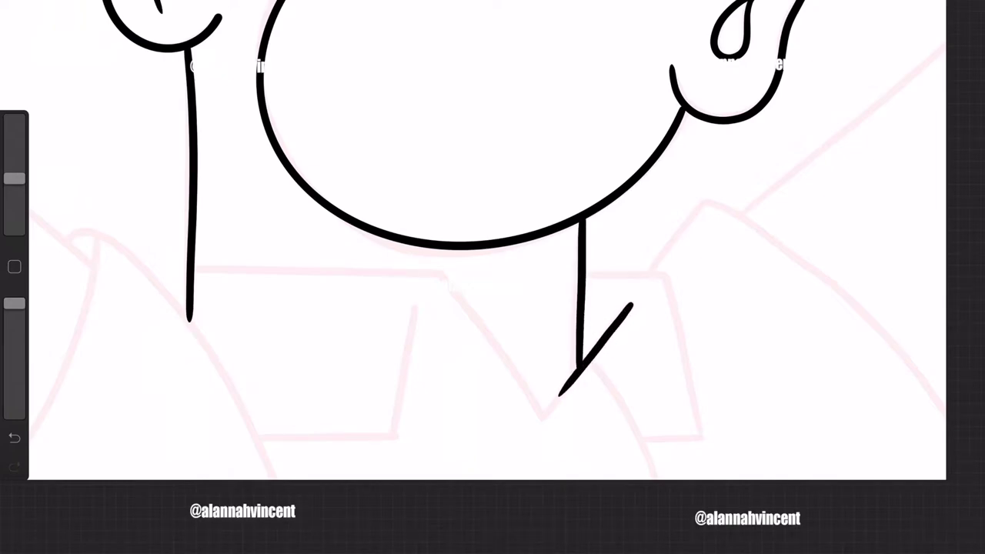
{"action": "left_click_drag", "start_coordinate": [441, 277], "coordinate": [539, 416]}
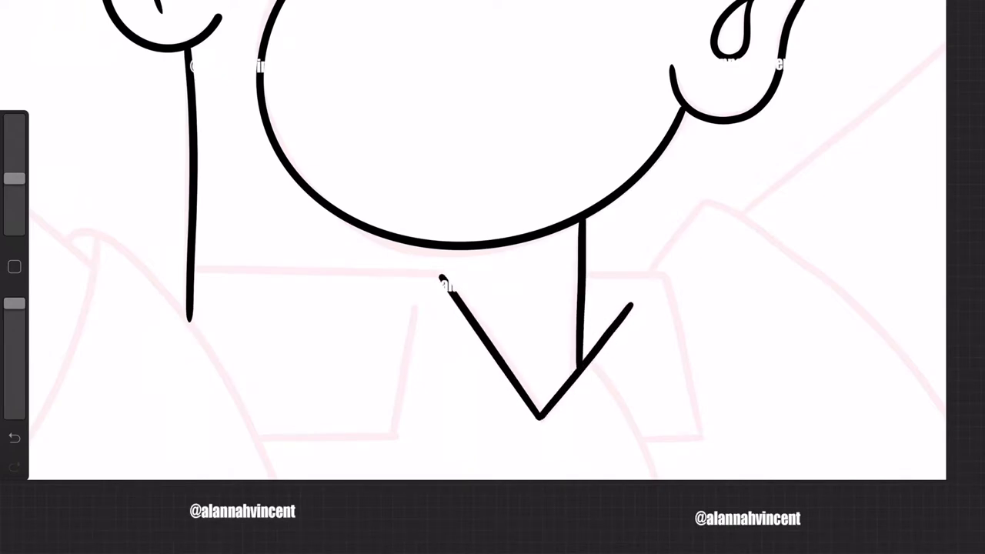
{"action": "left_click_drag", "start_coordinate": [194, 268], "coordinate": [442, 275]}
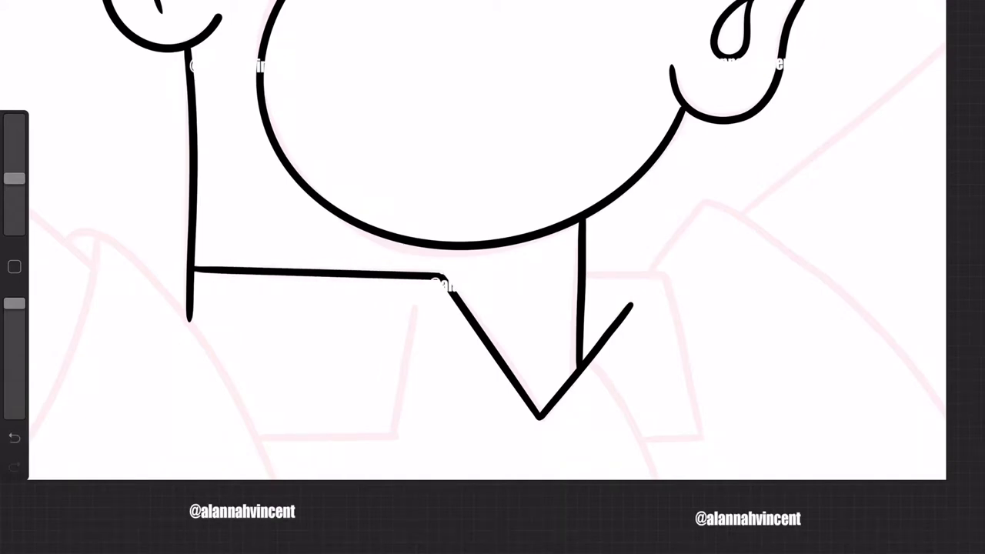
{"action": "left_click_drag", "start_coordinate": [416, 310], "coordinate": [394, 429]}
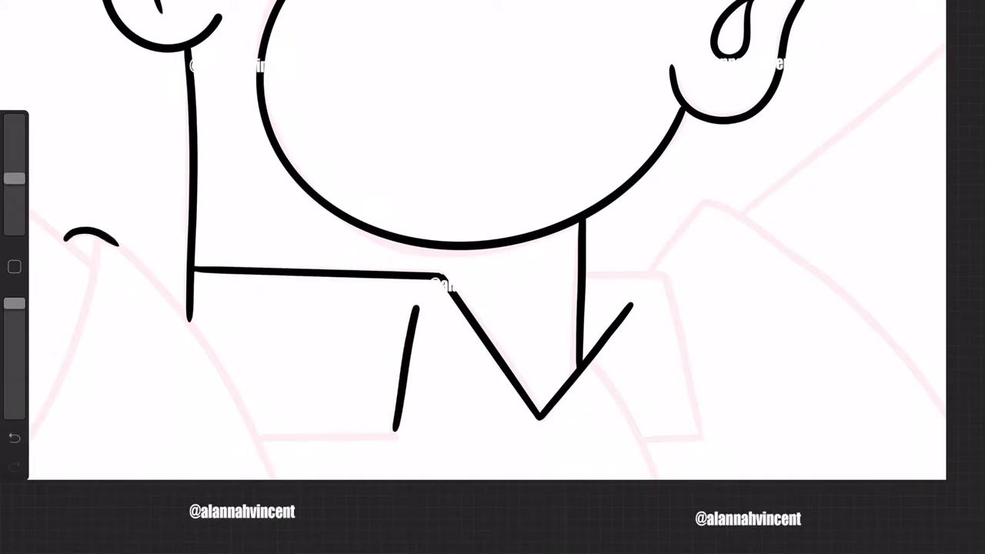
{"action": "left_click_drag", "start_coordinate": [118, 245], "coordinate": [269, 479]}
{"action": "left_click_drag", "start_coordinate": [256, 437], "coordinate": [400, 434]}
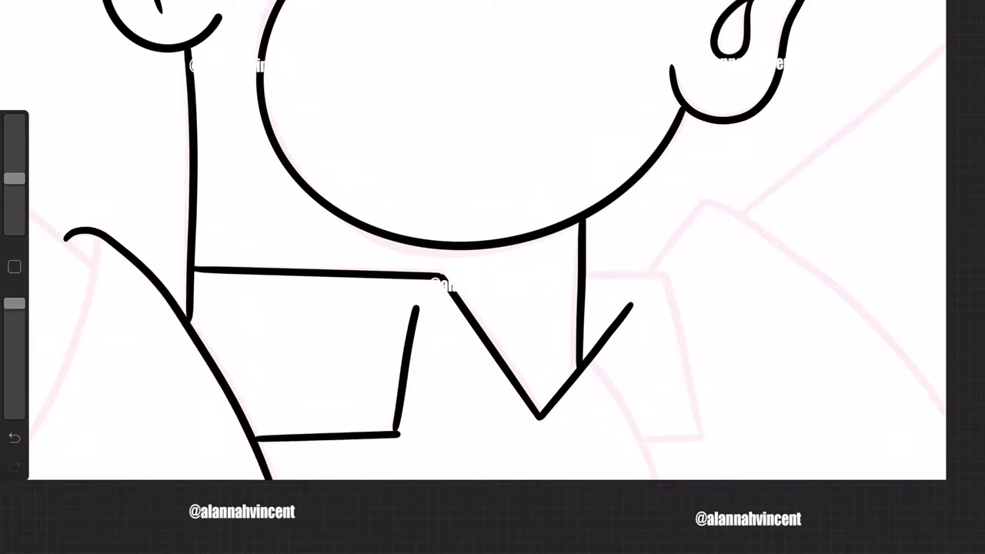
Extend the left shoulder, add the shirt curve and right collar edge, and draw the right shoulder.
{"action": "mouse_move", "coordinate": [181, 223]}
{"action": "left_mouse_down"}
{"action": "mouse_move", "coordinate": [92, 488]}
{"action": "mouse_move", "coordinate": [50, 530]}
{"action": "left_mouse_up"}
{"action": "left_click_drag", "start_coordinate": [41, 146], "coordinate": [176, 266]}
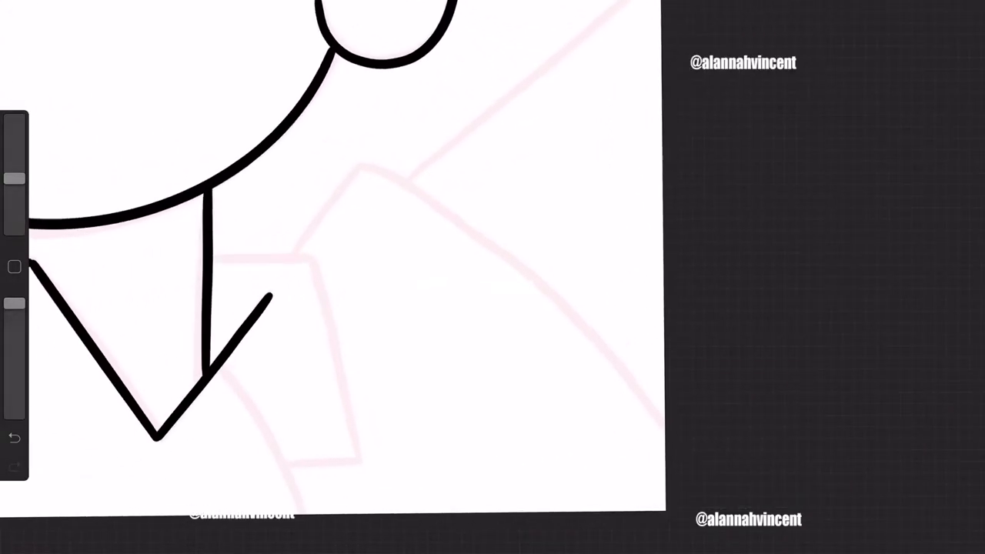
{"action": "mouse_move", "coordinate": [218, 364]}
{"action": "left_mouse_down"}
{"action": "mouse_move", "coordinate": [258, 415]}
{"action": "mouse_move", "coordinate": [303, 508]}
{"action": "left_mouse_up"}
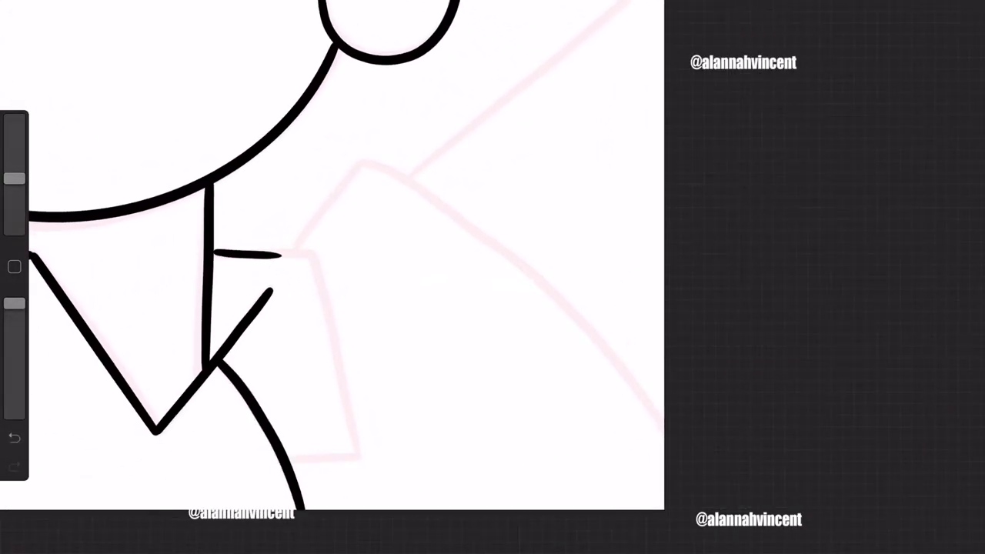
{"action": "left_click_drag", "start_coordinate": [320, 259], "coordinate": [359, 453]}
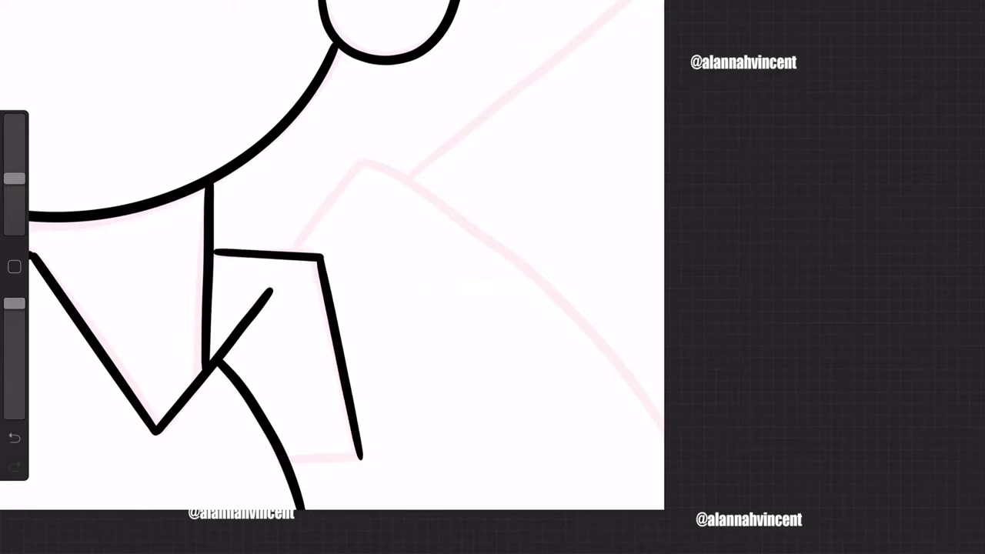
{"action": "mouse_move", "coordinate": [287, 252]}
{"action": "left_mouse_down"}
{"action": "mouse_move", "coordinate": [347, 180]}
{"action": "mouse_move", "coordinate": [495, 259]}
{"action": "mouse_move", "coordinate": [663, 438]}
{"action": "left_mouse_up"}
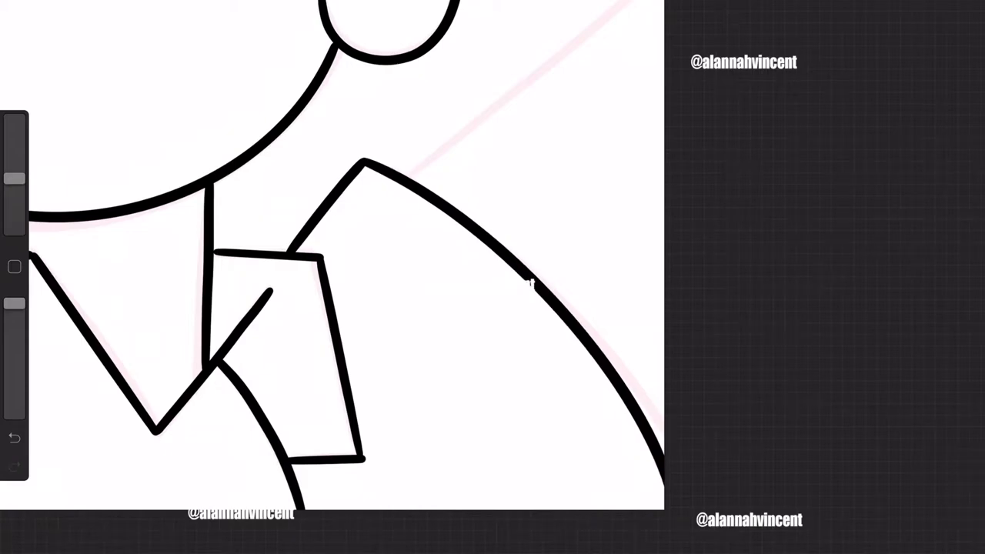
{"action": "scroll", "coordinate": [331, 269], "scroll_direction": "up", "scroll_amount": 2}
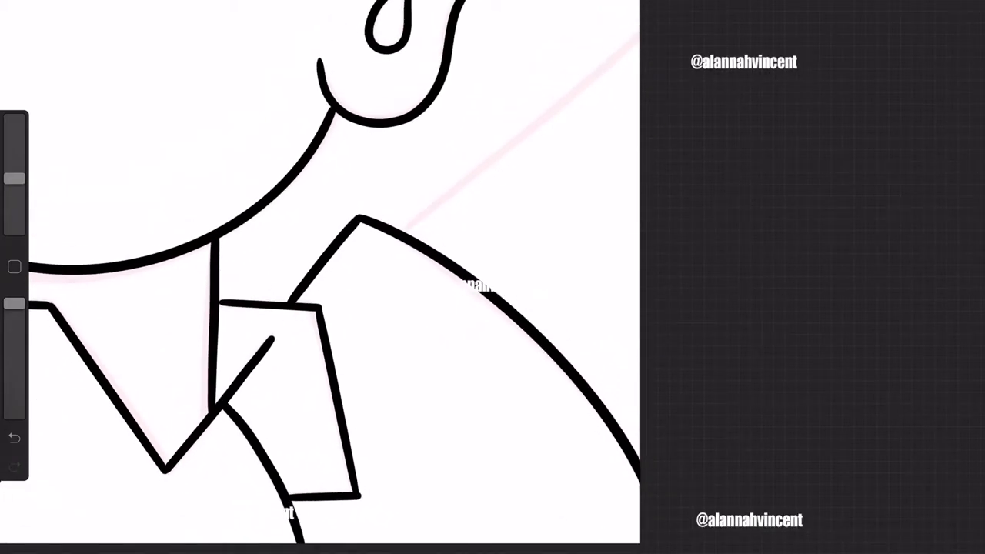
{"action": "left_click_drag", "start_coordinate": [401, 229], "coordinate": [632, 30]}
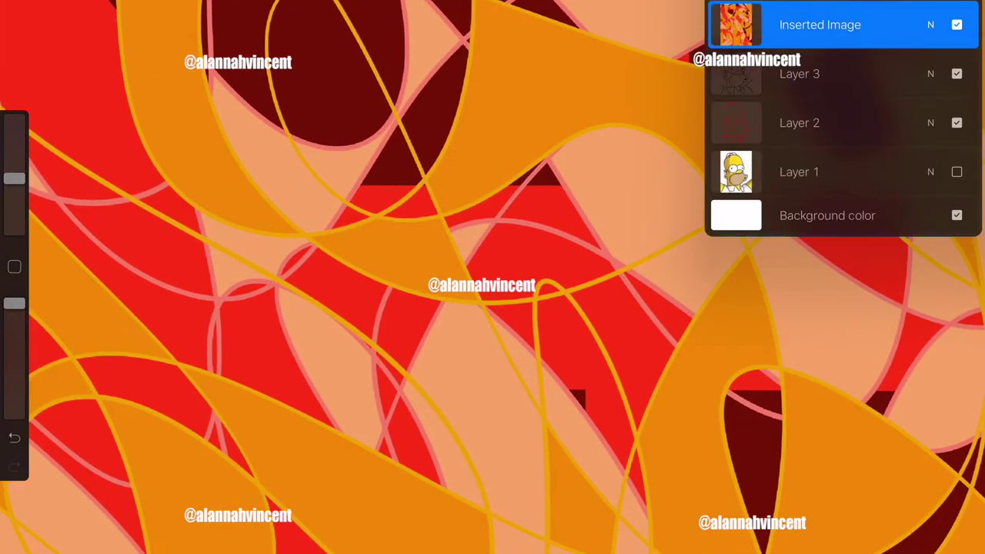
Move the pattern image below Layer 3, duplicate Layer 3, and reselect the pattern layer.
{"action": "left_click_drag", "start_coordinate": [820, 24], "coordinate": [820, 74]}
{"action": "left_click_drag", "start_coordinate": [885, 24], "coordinate": [770, 24]}
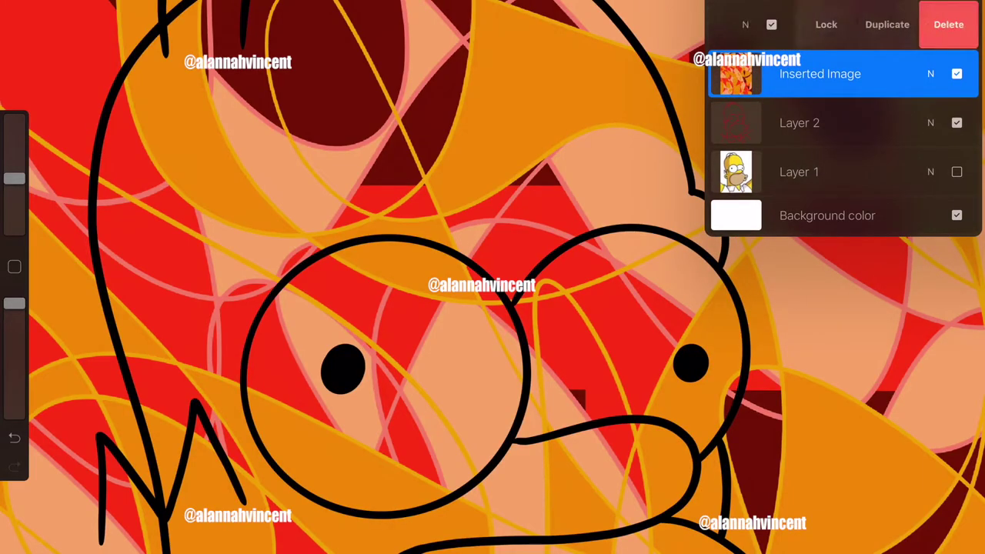
{"action": "left_click", "coordinate": [886, 24]}
{"action": "left_click", "coordinate": [819, 122]}
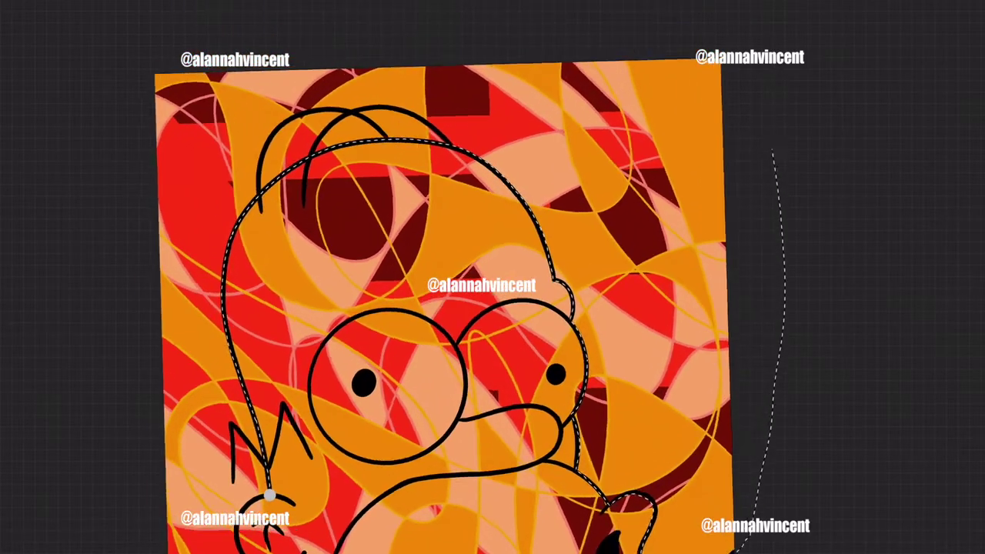
Clear the pattern layer outside the lassoed Homer outline.
{"action": "left_click", "coordinate": [262, 489]}
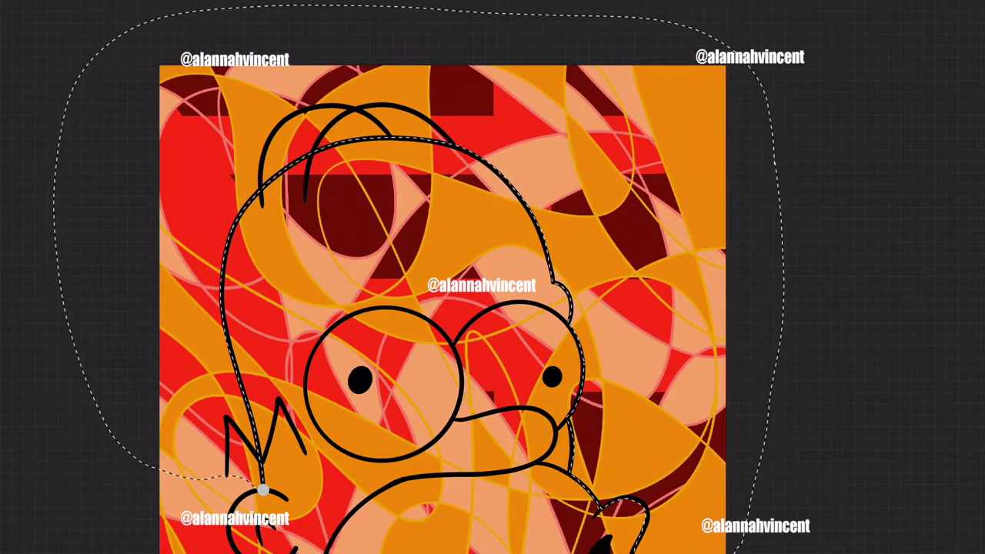
{"action": "left_click", "coordinate": [908, 15]}
{"action": "left_click", "coordinate": [736, 123]}
{"action": "left_click", "coordinate": [648, 96]}
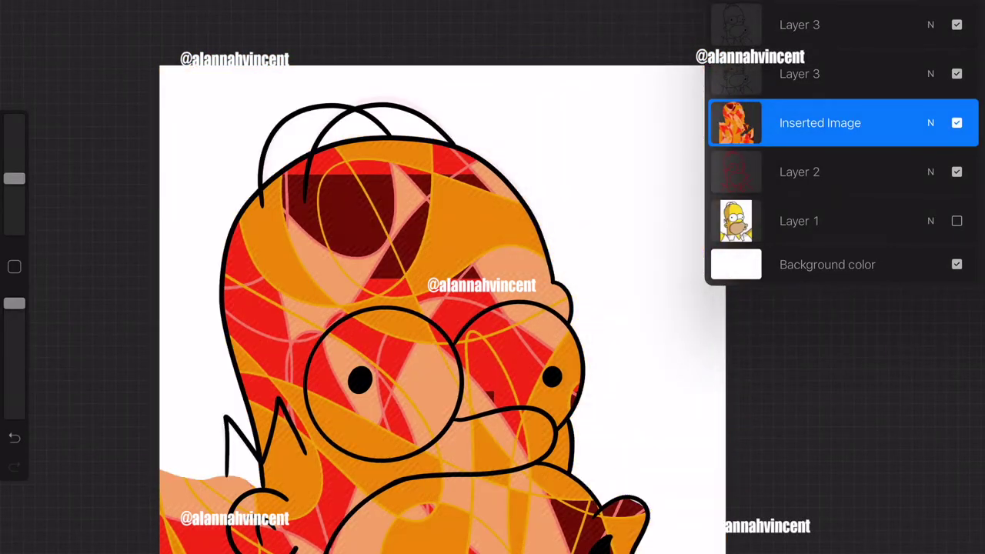
Lasso the leftover pattern beside the neck and collar and clear it.
{"action": "left_click_drag", "start_coordinate": [462, 423], "coordinate": [500, 154]}
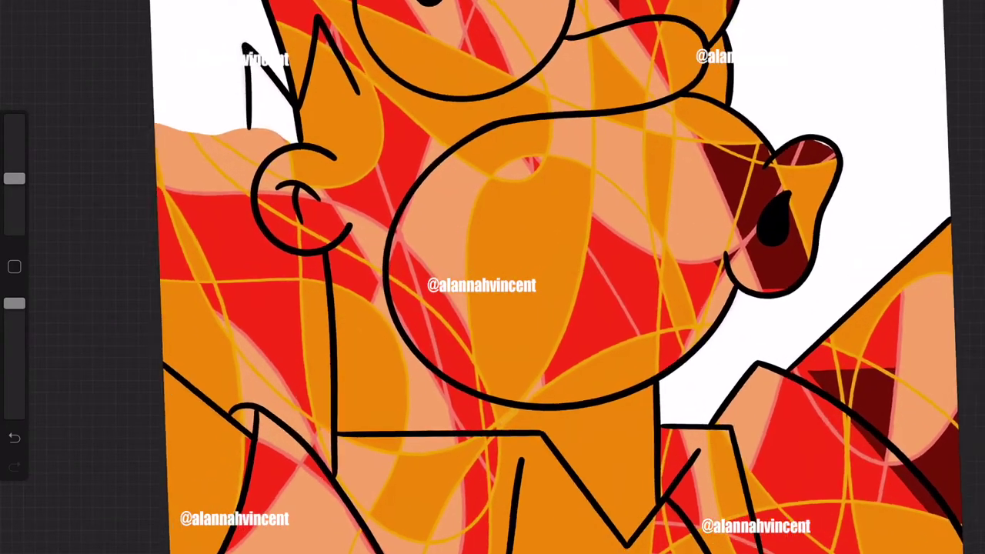
{"action": "left_click_drag", "start_coordinate": [492, 307], "coordinate": [500, 293]}
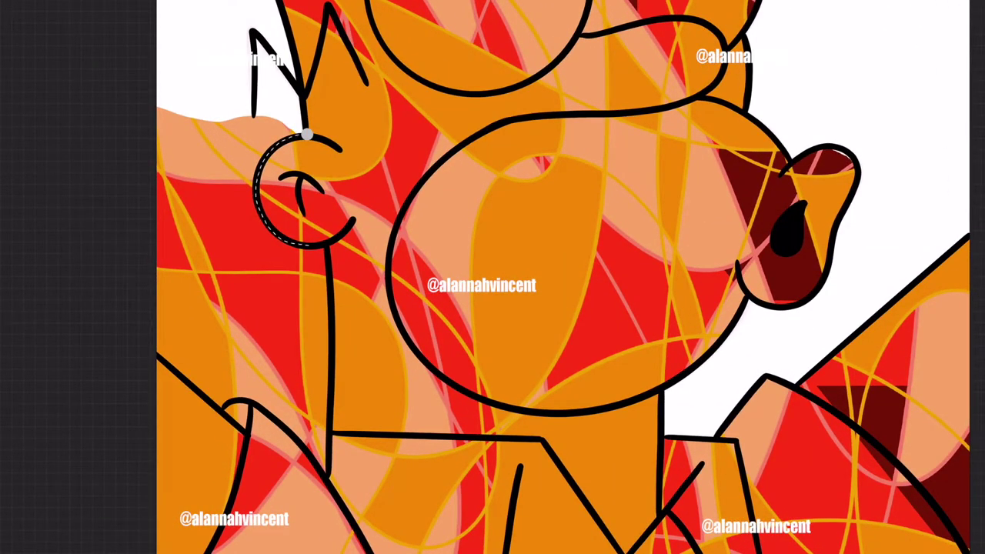
{"action": "mouse_move", "coordinate": [333, 340]}
{"action": "left_mouse_down"}
{"action": "mouse_move", "coordinate": [331, 427]}
{"action": "mouse_move", "coordinate": [311, 463]}
{"action": "mouse_move", "coordinate": [123, 331]}
{"action": "mouse_move", "coordinate": [177, 71]}
{"action": "mouse_move", "coordinate": [306, 134]}
{"action": "left_mouse_up"}
{"action": "left_click", "coordinate": [736, 123]}
{"action": "left_click", "coordinate": [644, 97]}
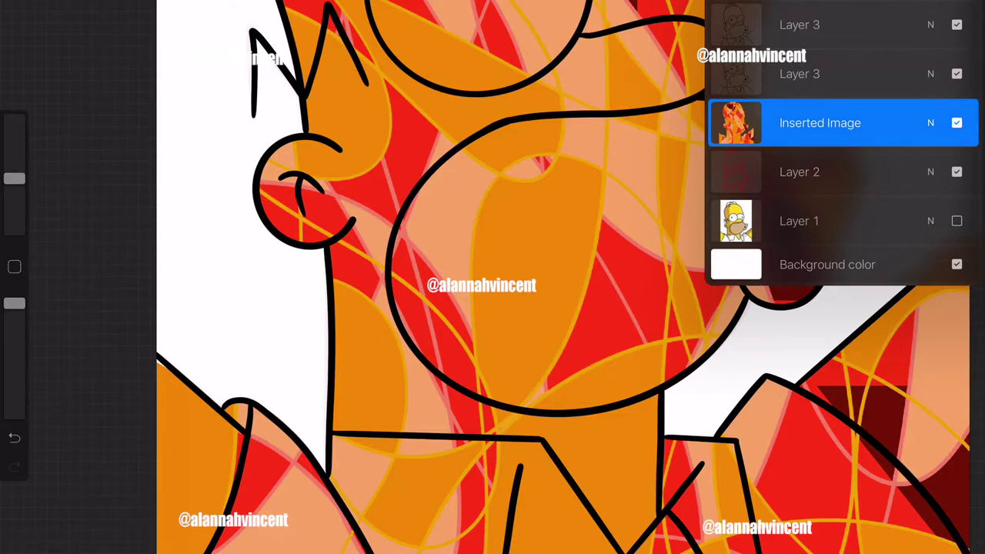
{"action": "left_click", "coordinate": [47, 15]}
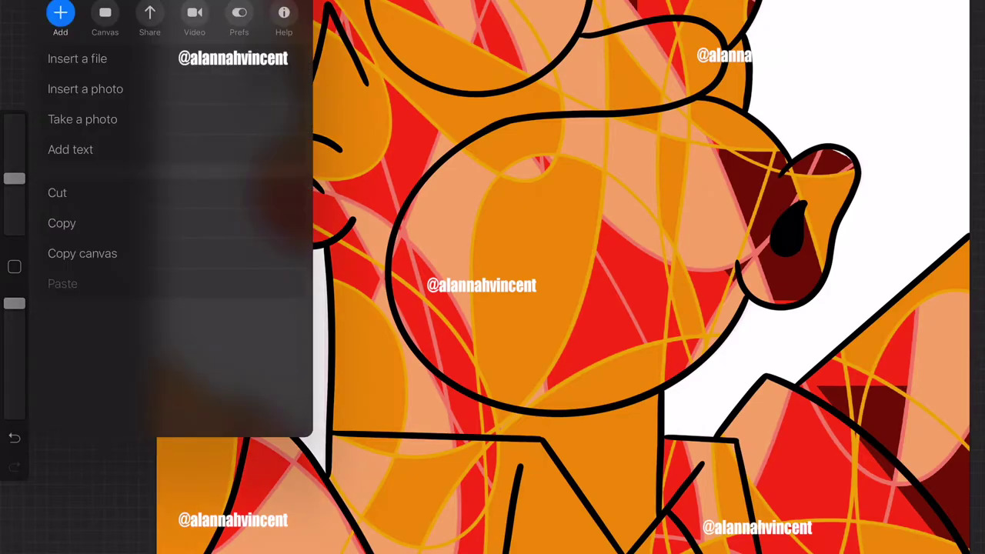
Insert the orange-red abstract pattern photo and lasso around the muzzle.
{"action": "left_click", "coordinate": [88, 88]}
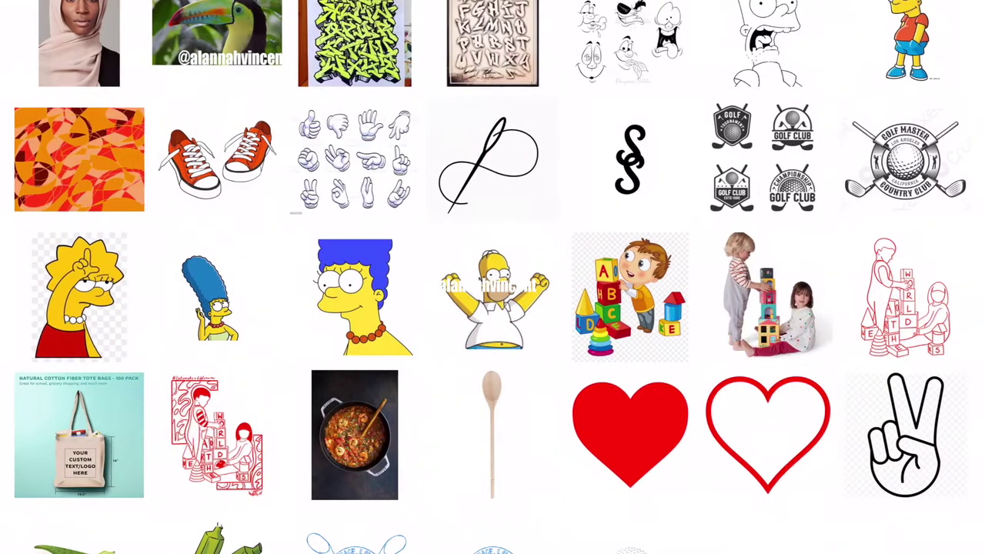
{"action": "left_click", "coordinate": [79, 159]}
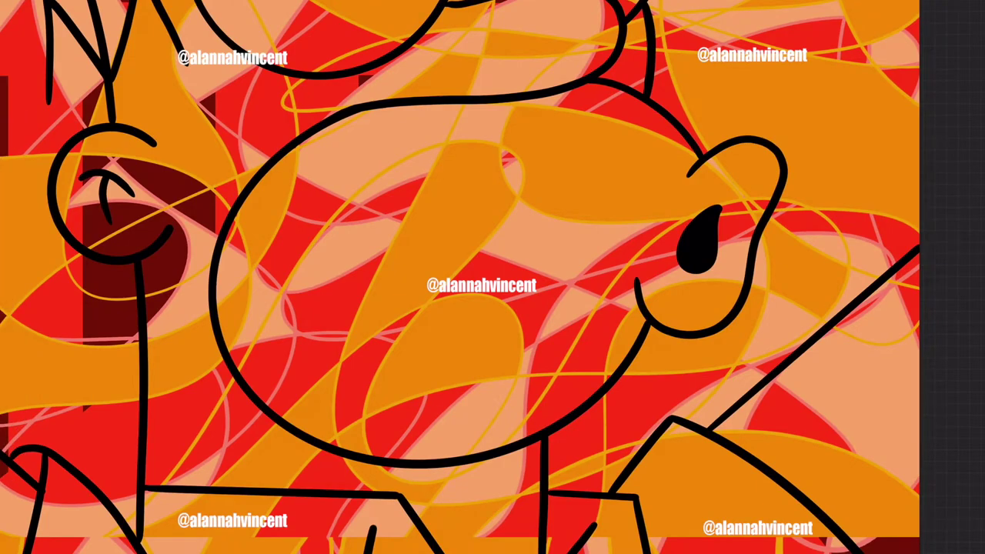
{"action": "mouse_move", "coordinate": [753, 260]}
{"action": "left_mouse_down"}
{"action": "mouse_move", "coordinate": [739, 303]}
{"action": "mouse_move", "coordinate": [677, 337]}
{"action": "mouse_move", "coordinate": [650, 332]}
{"action": "mouse_move", "coordinate": [592, 404]}
{"action": "left_mouse_up"}
{"action": "mouse_move", "coordinate": [538, 430]}
{"action": "left_mouse_down"}
{"action": "mouse_move", "coordinate": [319, 451]}
{"action": "mouse_move", "coordinate": [539, 531]}
{"action": "mouse_move", "coordinate": [694, 165]}
{"action": "left_mouse_up"}
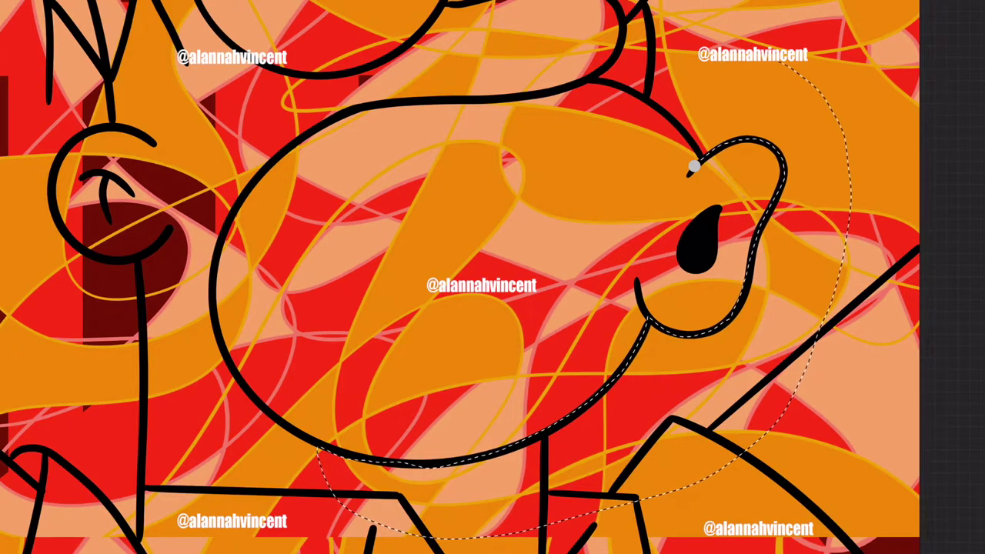
{"action": "left_click", "coordinate": [694, 165]}
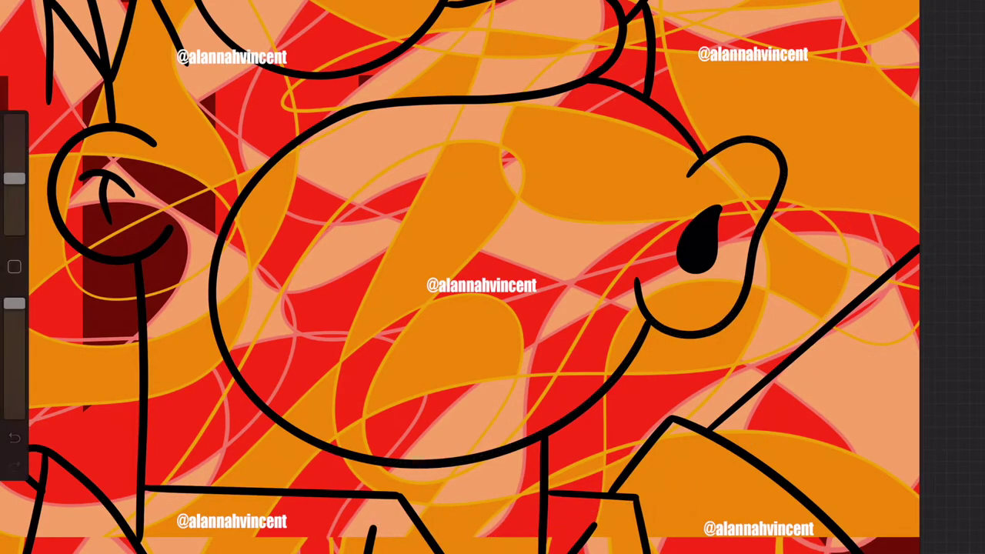
Hide the first pattern layer and retrace the lasso selection around the muzzle.
{"action": "left_click", "coordinate": [956, 5]}
{"action": "left_click", "coordinate": [957, 172]}
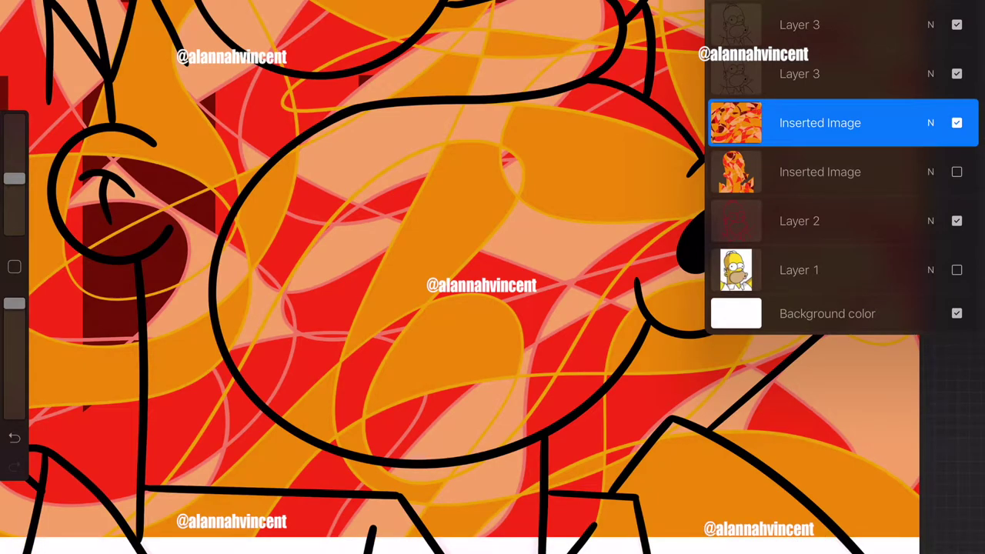
{"action": "left_click", "coordinate": [956, 4]}
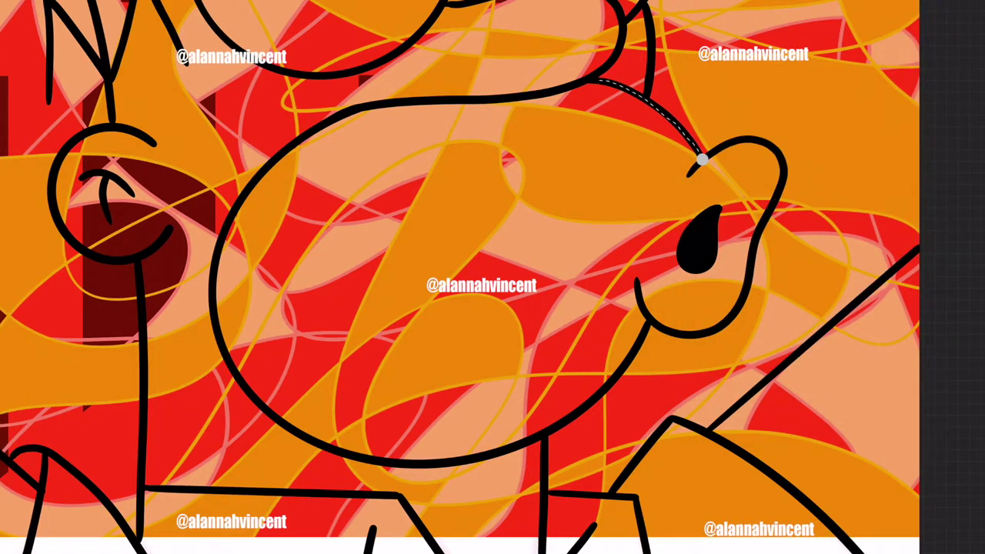
{"action": "mouse_move", "coordinate": [357, 106]}
{"action": "left_mouse_down"}
{"action": "mouse_move", "coordinate": [300, 139]}
{"action": "mouse_move", "coordinate": [231, 223]}
{"action": "mouse_move", "coordinate": [216, 331]}
{"action": "mouse_move", "coordinate": [244, 389]}
{"action": "left_mouse_up"}
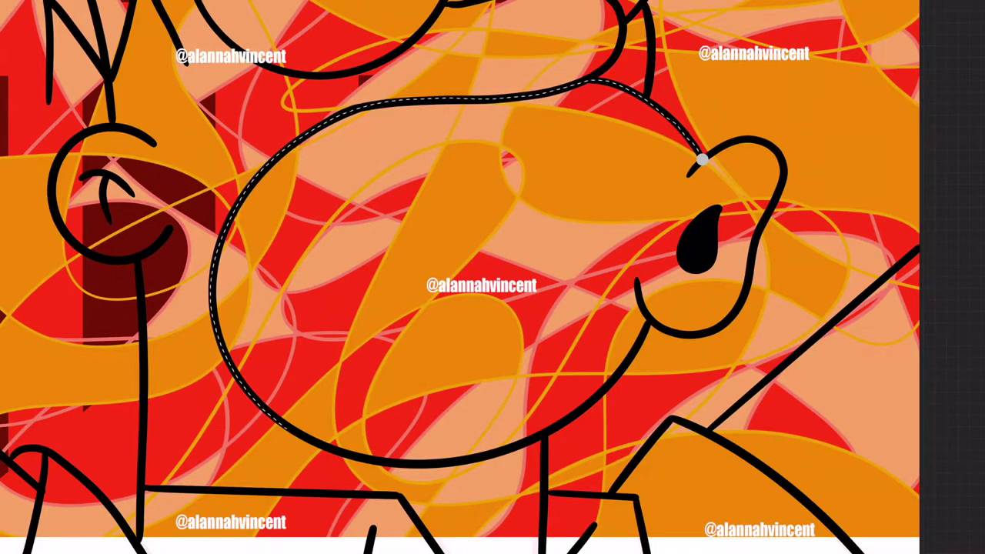
{"action": "mouse_move", "coordinate": [287, 428]}
{"action": "left_mouse_down"}
{"action": "mouse_move", "coordinate": [401, 463]}
{"action": "mouse_move", "coordinate": [497, 456]}
{"action": "mouse_move", "coordinate": [582, 411]}
{"action": "mouse_move", "coordinate": [647, 326]}
{"action": "mouse_move", "coordinate": [732, 315]}
{"action": "mouse_move", "coordinate": [461, 529]}
{"action": "mouse_move", "coordinate": [104, 323]}
{"action": "mouse_move", "coordinate": [385, 14]}
{"action": "mouse_move", "coordinate": [703, 159]}
{"action": "left_mouse_up"}
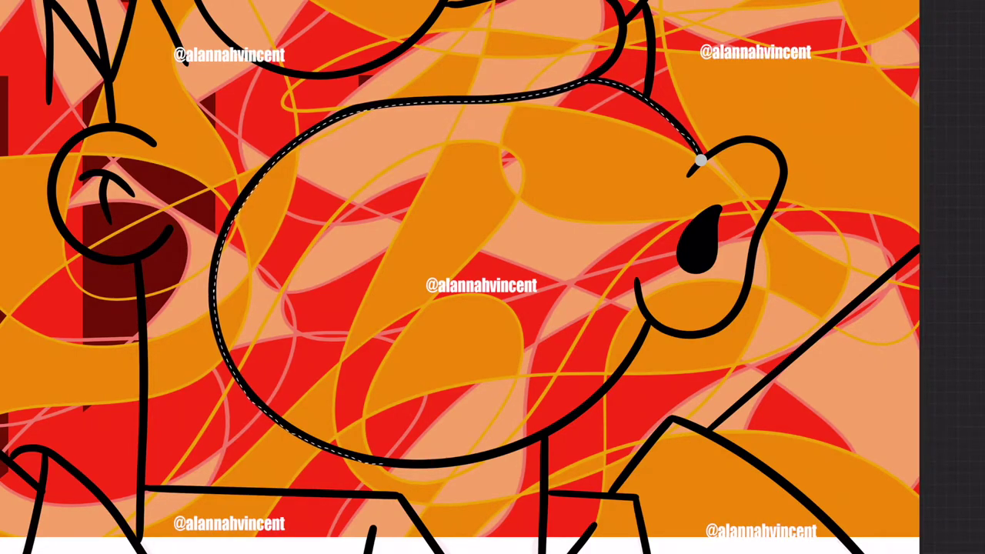
{"action": "mouse_move", "coordinate": [369, 461]}
{"action": "left_mouse_down"}
{"action": "mouse_move", "coordinate": [523, 454]}
{"action": "mouse_move", "coordinate": [584, 415]}
{"action": "mouse_move", "coordinate": [646, 323]}
{"action": "left_mouse_up"}
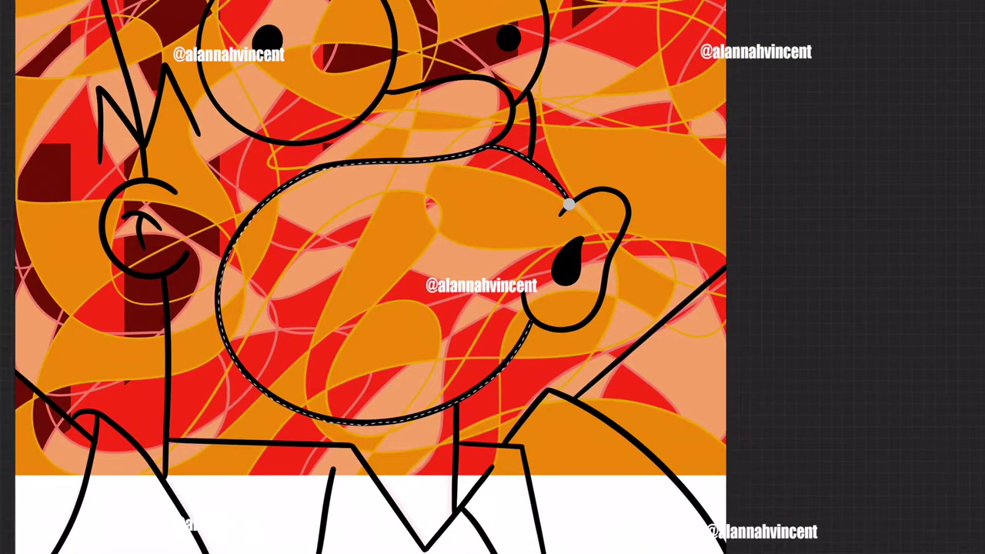
{"action": "mouse_move", "coordinate": [611, 242]}
{"action": "left_mouse_down"}
{"action": "mouse_move", "coordinate": [531, 539]}
{"action": "mouse_move", "coordinate": [139, 520]}
{"action": "left_mouse_up"}
{"action": "mouse_move", "coordinate": [282, 516]}
{"action": "left_mouse_down"}
{"action": "mouse_move", "coordinate": [216, 514]}
{"action": "mouse_move", "coordinate": [123, 4]}
{"action": "mouse_move", "coordinate": [719, 254]}
{"action": "left_mouse_up"}
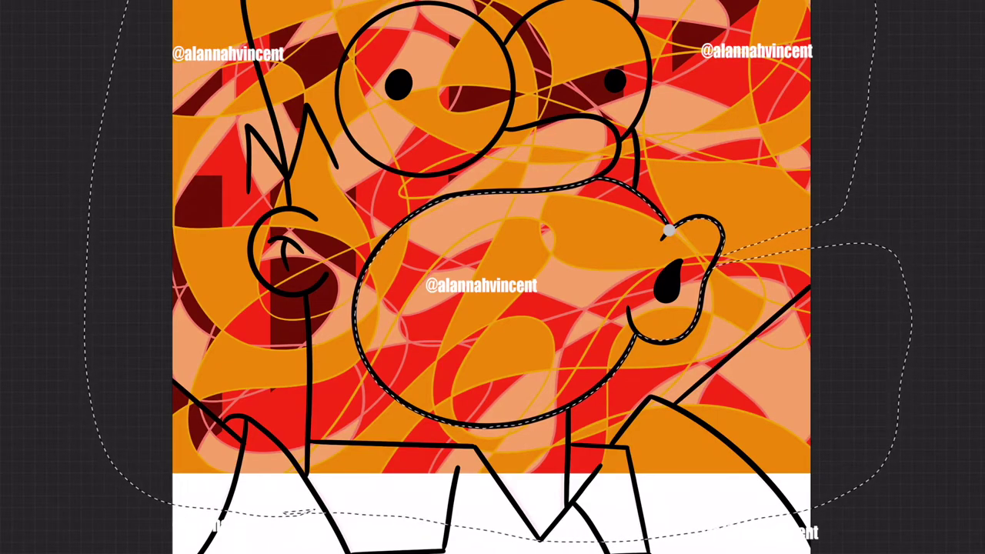
{"action": "key", "text": "l"}
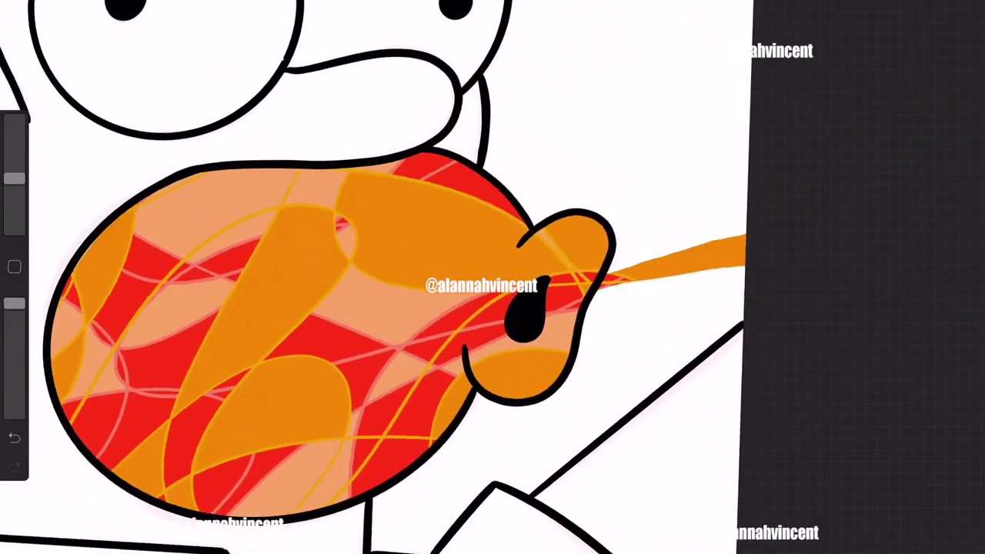
Lasso the stray orange streak past the nose and clear it.
{"action": "left_click_drag", "start_coordinate": [612, 245], "coordinate": [761, 189]}
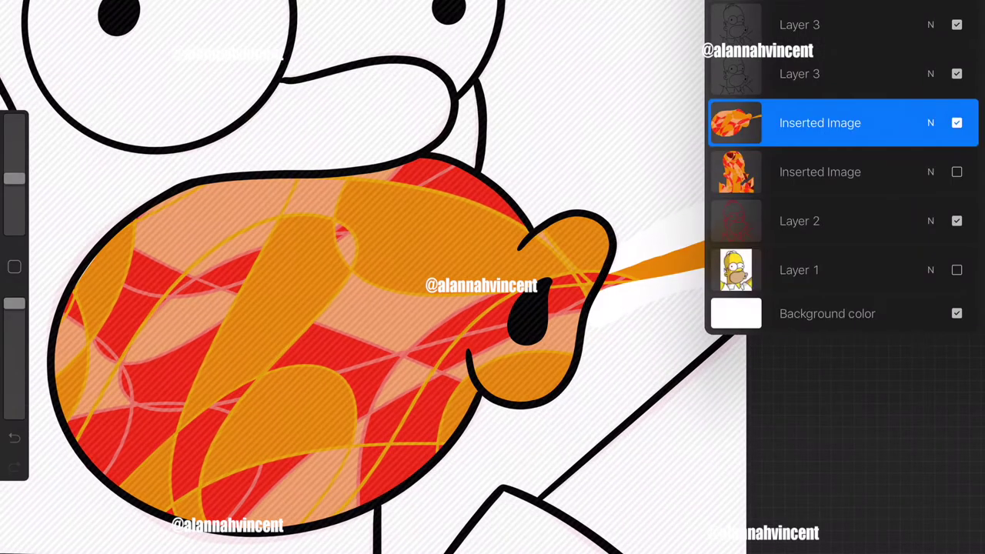
{"action": "left_click", "coordinate": [819, 123]}
{"action": "left_click", "coordinate": [582, 95]}
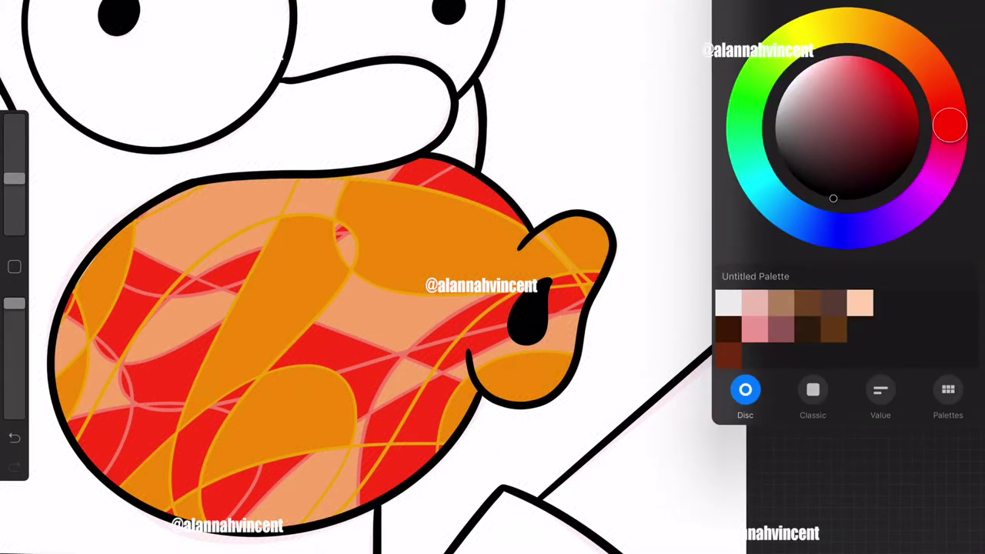
Recolour the muzzle pattern toward yellow, undoing the unwanted pink attempts.
{"action": "left_click_drag", "start_coordinate": [949, 125], "coordinate": [910, 47]}
{"action": "mouse_move", "coordinate": [834, 67]}
{"action": "left_mouse_down"}
{"action": "mouse_move", "coordinate": [846, 71]}
{"action": "mouse_move", "coordinate": [831, 66]}
{"action": "left_mouse_up"}
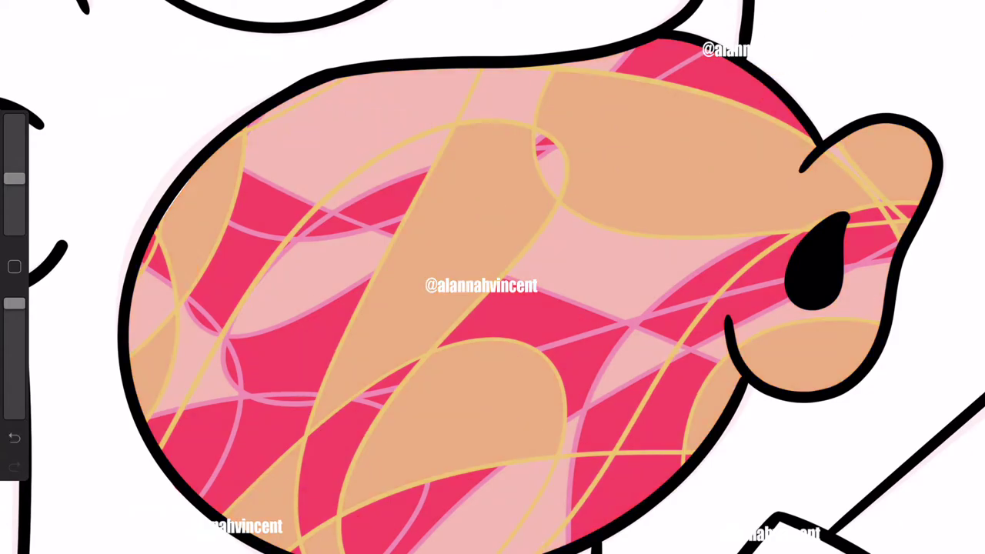
{"action": "left_click", "coordinate": [14, 437]}
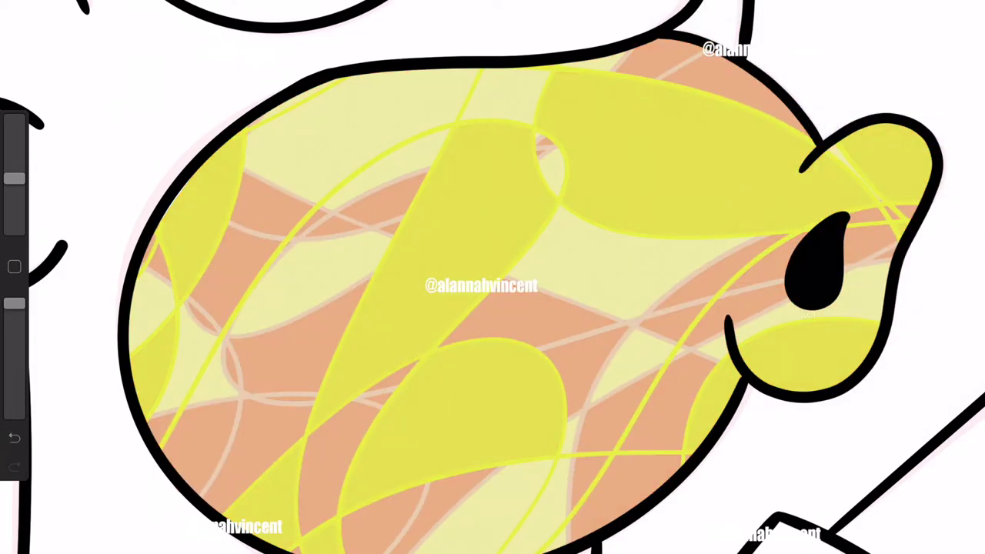
{"action": "key", "text": "ctrl+z"}
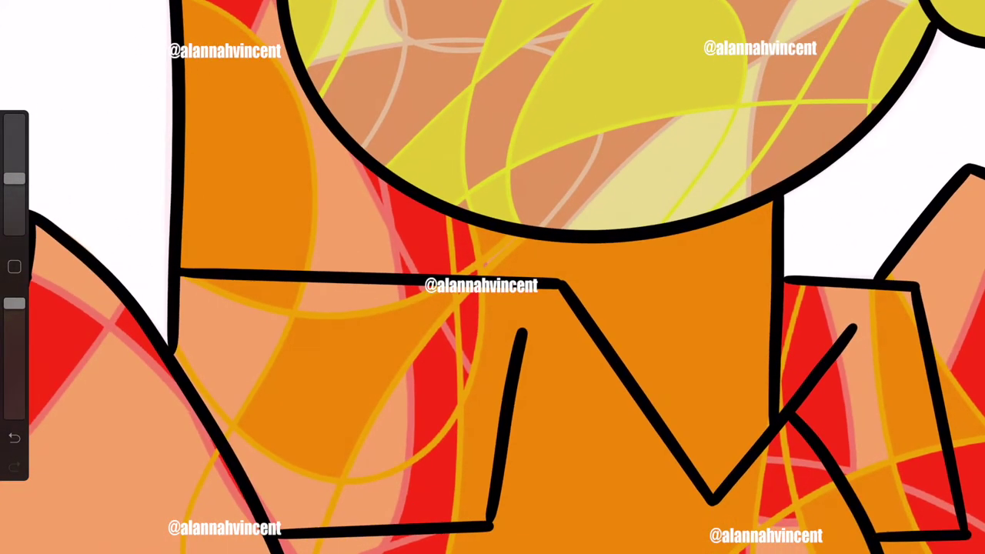
{"action": "left_click", "coordinate": [962, 16]}
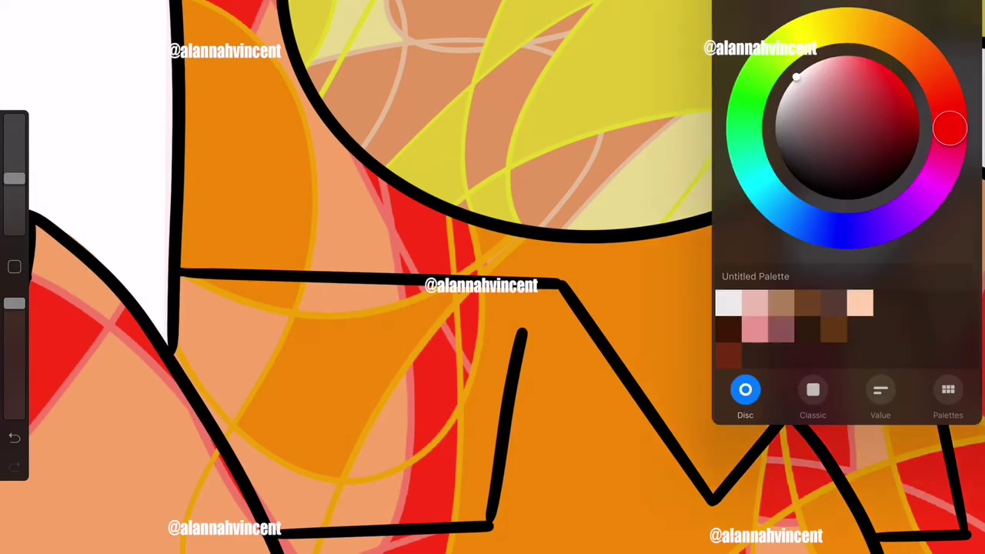
ColorDrop a muted mauve-grey into the shirt and both collar pieces, undoing the background spill.
{"action": "left_click_drag", "start_coordinate": [785, 110], "coordinate": [798, 111]}
{"action": "left_click", "coordinate": [919, 15]}
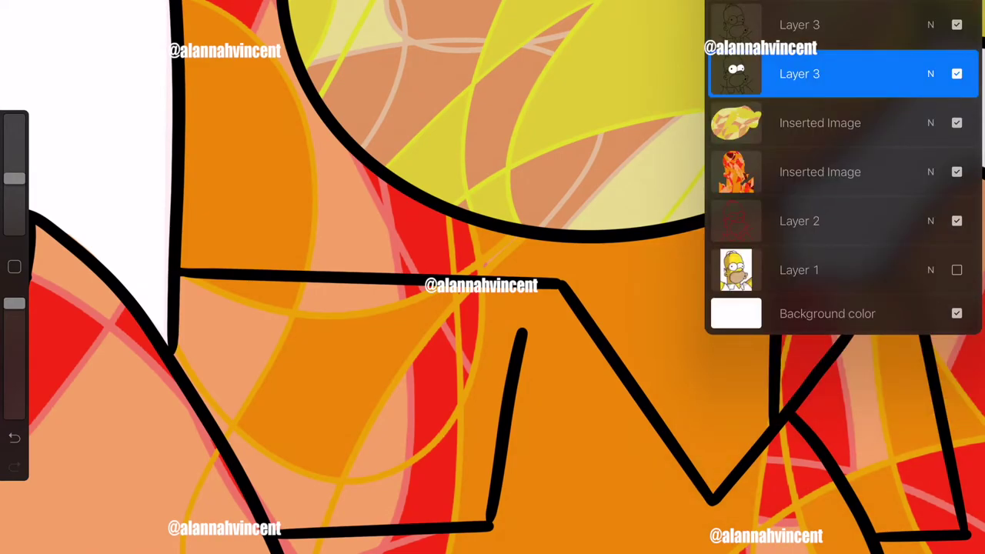
{"action": "left_click_drag", "start_coordinate": [962, 16], "coordinate": [346, 400]}
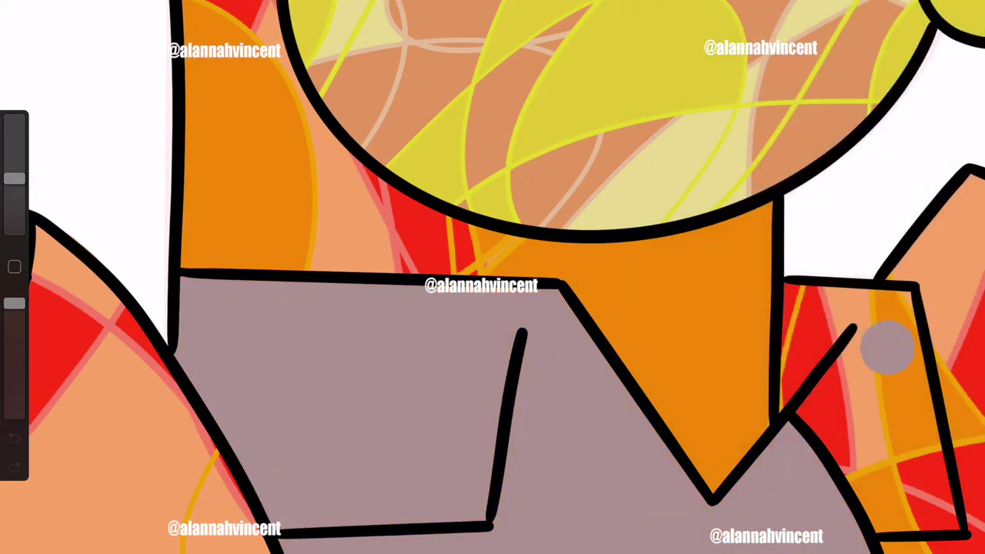
{"action": "left_click_drag", "start_coordinate": [962, 16], "coordinate": [886, 340]}
{"action": "key", "text": "ctrl+z"}
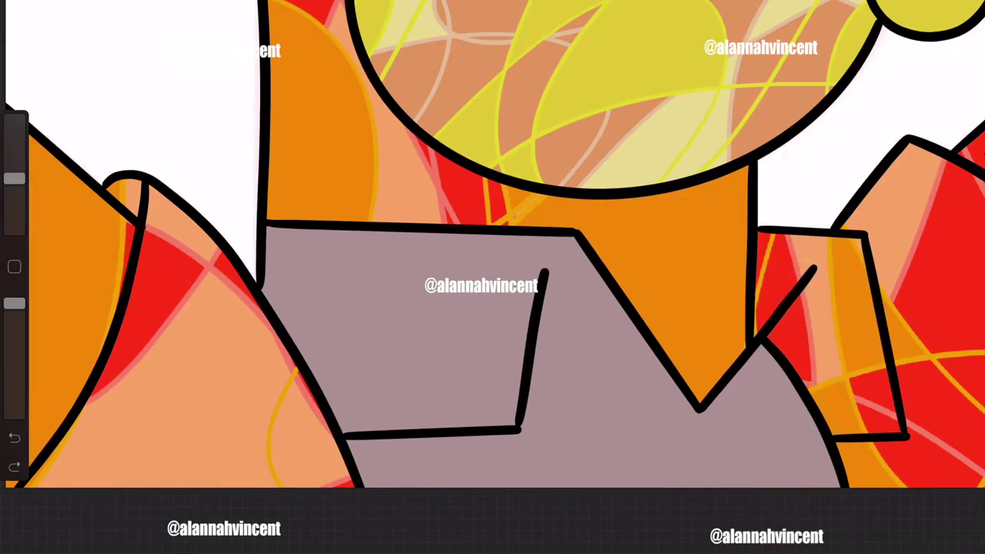
{"action": "left_click", "coordinate": [962, 15]}
{"action": "left_click", "coordinate": [962, 16]}
{"action": "left_click", "coordinate": [919, 16]}
{"action": "left_click", "coordinate": [919, 15]}
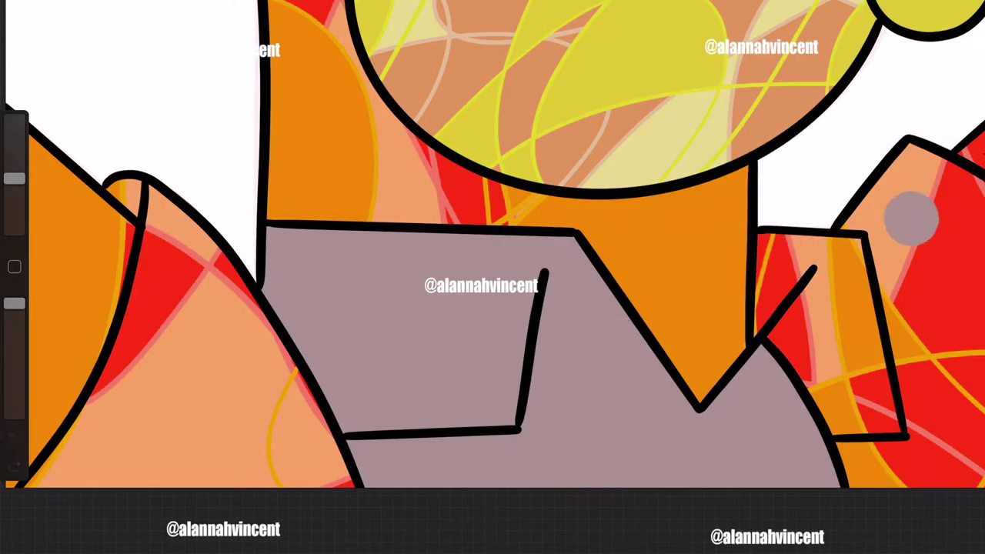
{"action": "mouse_move", "coordinate": [961, 15]}
{"action": "left_mouse_down"}
{"action": "mouse_move", "coordinate": [908, 215]}
{"action": "mouse_move", "coordinate": [831, 293]}
{"action": "mouse_move", "coordinate": [242, 369]}
{"action": "left_mouse_up"}
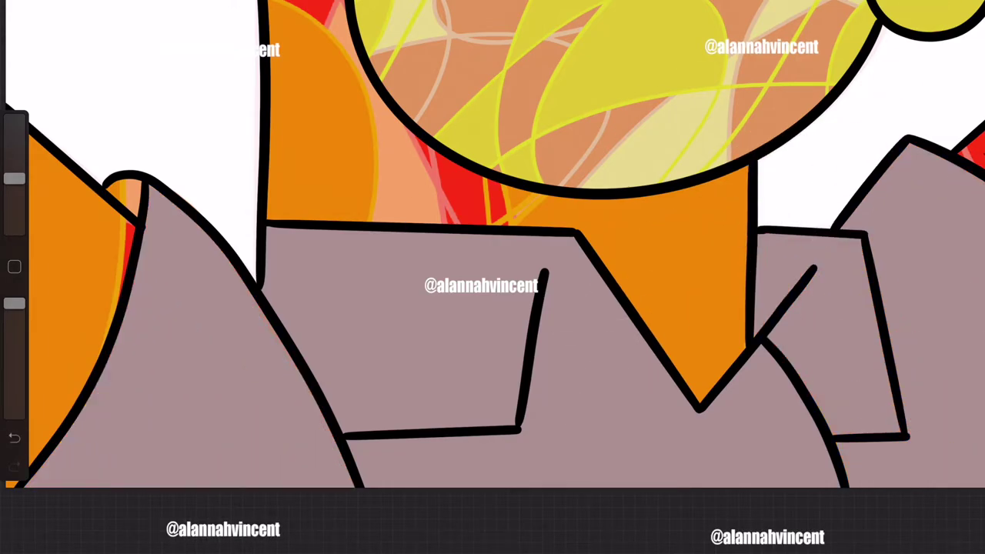
{"action": "scroll", "coordinate": [492, 277], "scroll_direction": "up", "scroll_amount": 5}
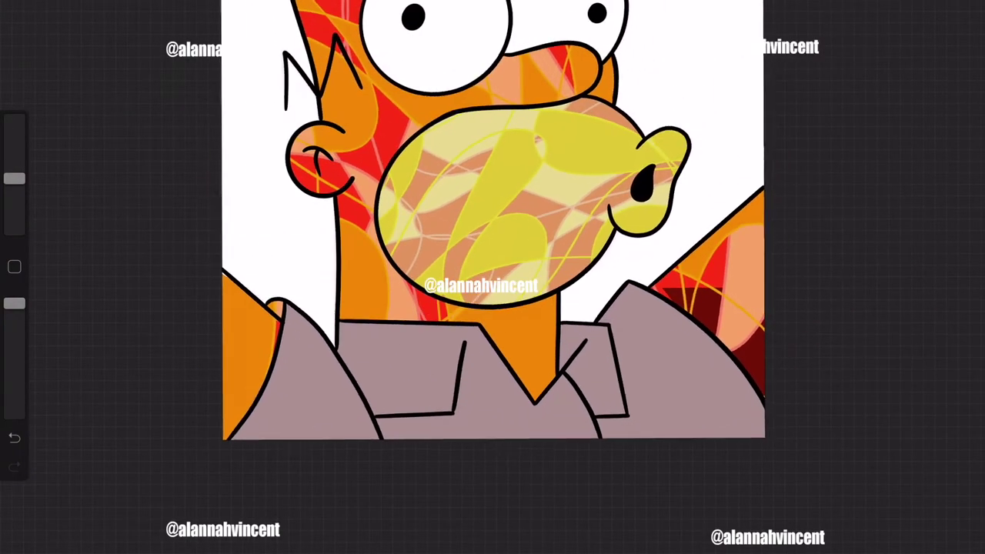
Sample the collar colour and fill the small collar fold with darker mauve.
{"action": "scroll", "coordinate": [384, 431], "scroll_direction": "up", "scroll_amount": 3}
{"action": "left_click", "coordinate": [576, 385]}
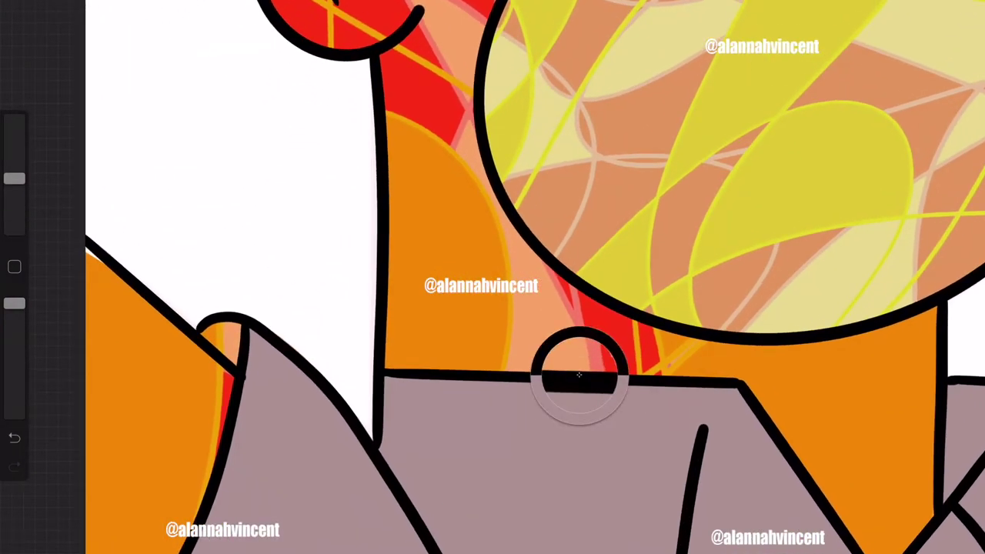
{"action": "left_click", "coordinate": [962, 15]}
{"action": "left_click_drag", "start_coordinate": [961, 15], "coordinate": [223, 331]}
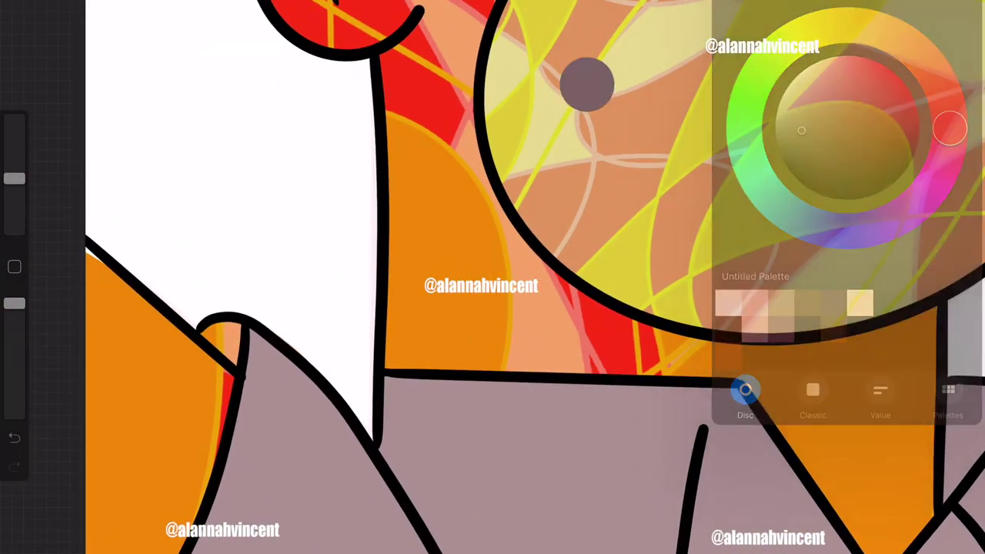
{"action": "scroll", "coordinate": [492, 277], "scroll_direction": "down", "scroll_amount": 5}
{"action": "scroll", "coordinate": [493, 277], "scroll_direction": "up", "scroll_amount": 5}
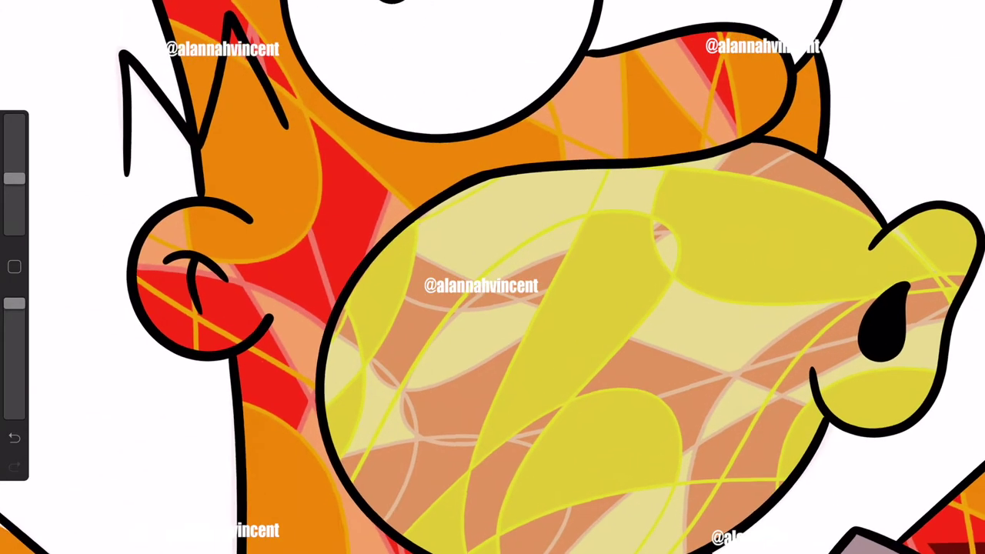
{"action": "scroll", "coordinate": [492, 277], "scroll_direction": "up", "scroll_amount": 3}
Select Layer 2 and hide all five artwork layers, leaving a blank page.
{"action": "left_click", "coordinate": [933, 15]}
{"action": "left_click", "coordinate": [816, 220]}
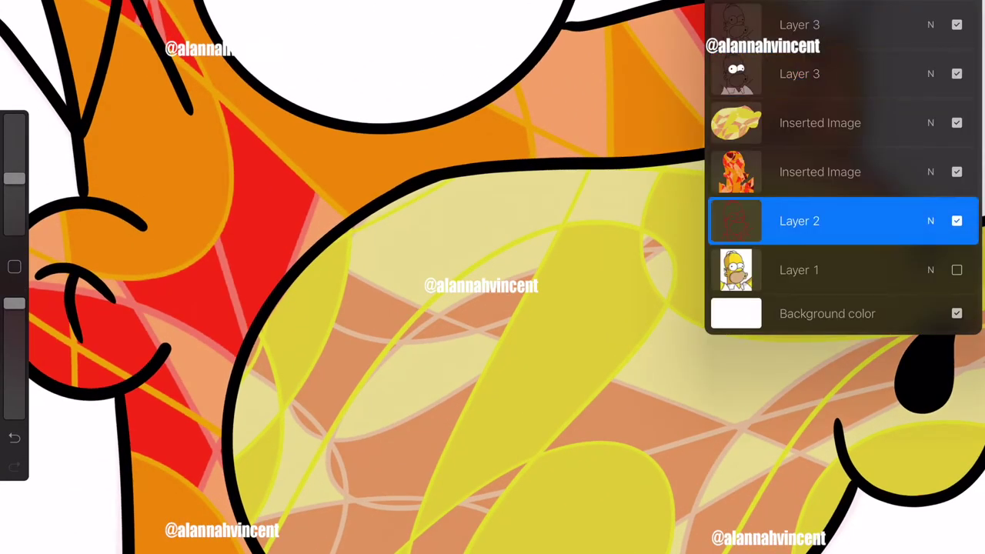
{"action": "left_click", "coordinate": [956, 25]}
{"action": "left_click", "coordinate": [956, 74]}
{"action": "left_click", "coordinate": [956, 124]}
{"action": "left_click", "coordinate": [956, 172]}
{"action": "left_click", "coordinate": [956, 221]}
Choose a purple drawing colour in the colour disc.
{"action": "left_click", "coordinate": [966, 16]}
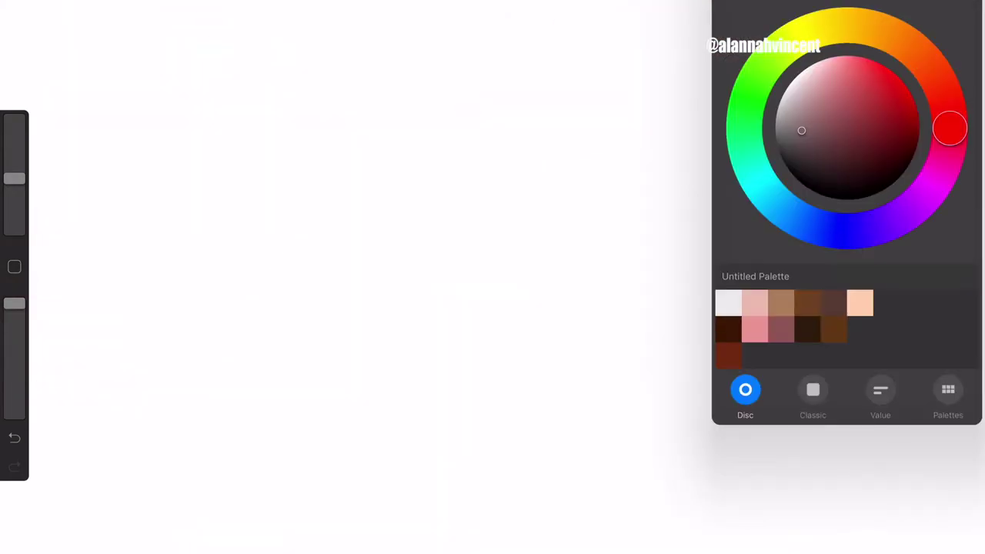
{"action": "left_click_drag", "start_coordinate": [850, 142], "coordinate": [842, 117]}
{"action": "left_click_drag", "start_coordinate": [950, 128], "coordinate": [906, 210]}
{"action": "mouse_move", "coordinate": [848, 110]}
{"action": "left_mouse_down"}
{"action": "mouse_move", "coordinate": [915, 118]}
{"action": "mouse_move", "coordinate": [885, 137]}
{"action": "left_mouse_up"}
{"action": "left_click", "coordinate": [965, 15]}
{"action": "scroll", "coordinate": [492, 277], "scroll_direction": "down", "scroll_amount": 3}
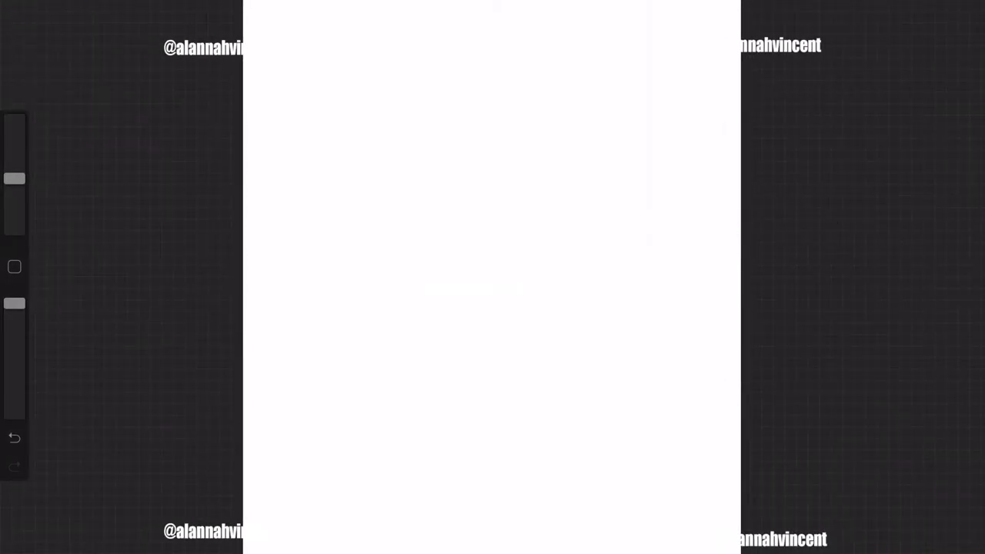
{"action": "left_click", "coordinate": [47, 4]}
Insert the orange abstract pattern photo, rotate it about 170°, and show the yellow pattern layer again.
{"action": "left_click", "coordinate": [88, 88]}
{"action": "left_click", "coordinate": [96, 38]}
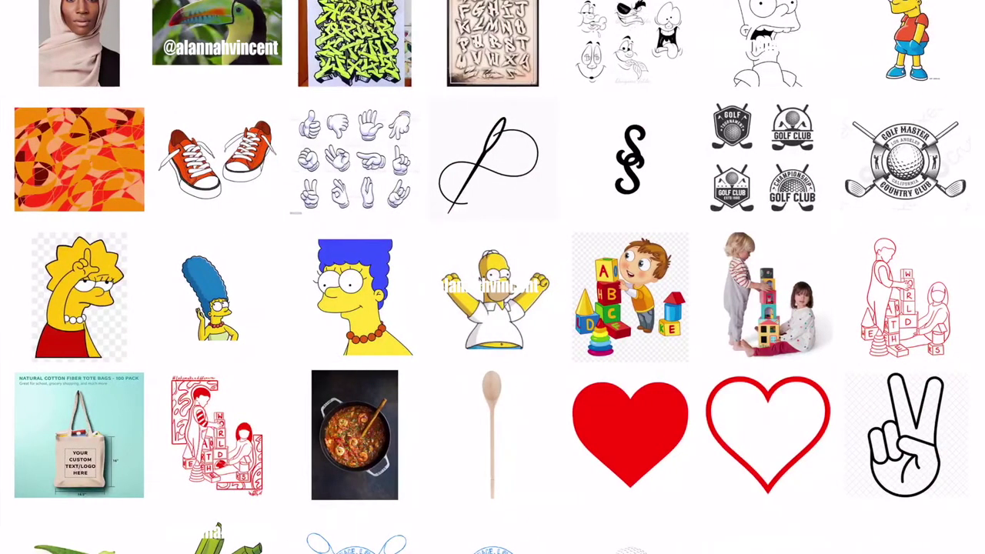
{"action": "left_click", "coordinate": [79, 159]}
{"action": "mouse_move", "coordinate": [490, 60]}
{"action": "left_mouse_down"}
{"action": "mouse_move", "coordinate": [704, 248]}
{"action": "mouse_move", "coordinate": [512, 498]}
{"action": "mouse_move", "coordinate": [288, 374]}
{"action": "mouse_move", "coordinate": [264, 274]}
{"action": "mouse_move", "coordinate": [192, 275]}
{"action": "left_mouse_up"}
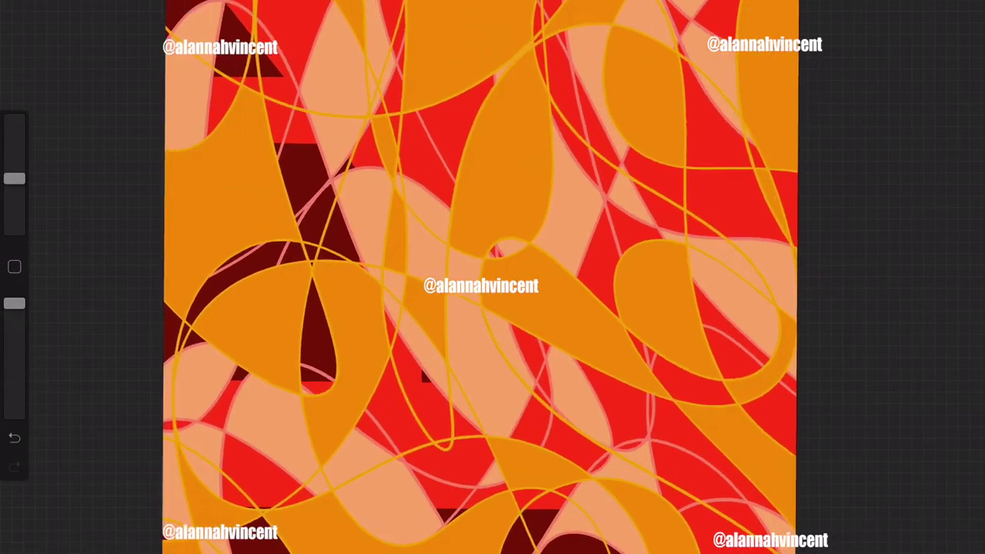
{"action": "scroll", "coordinate": [492, 277], "scroll_direction": "up", "scroll_amount": 3}
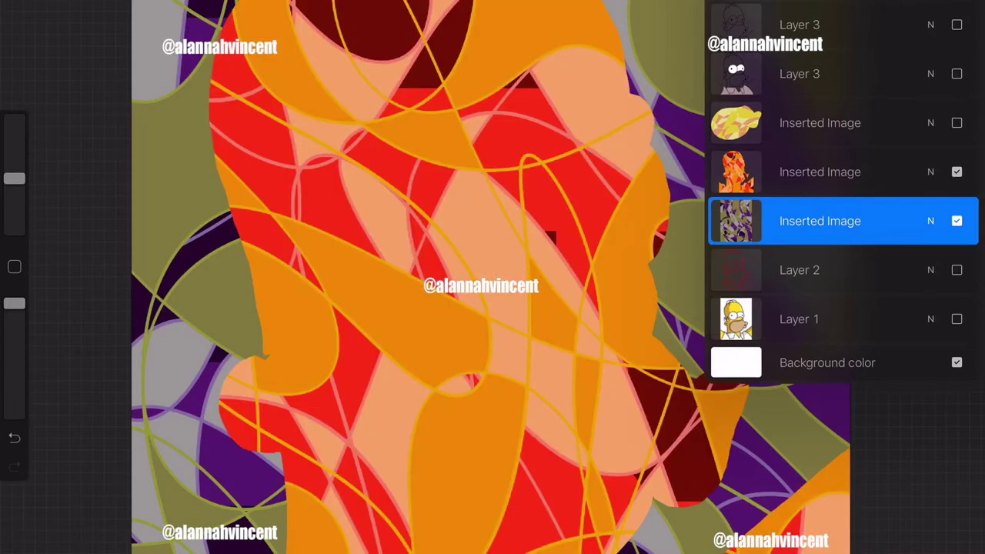
{"action": "left_click", "coordinate": [956, 122]}
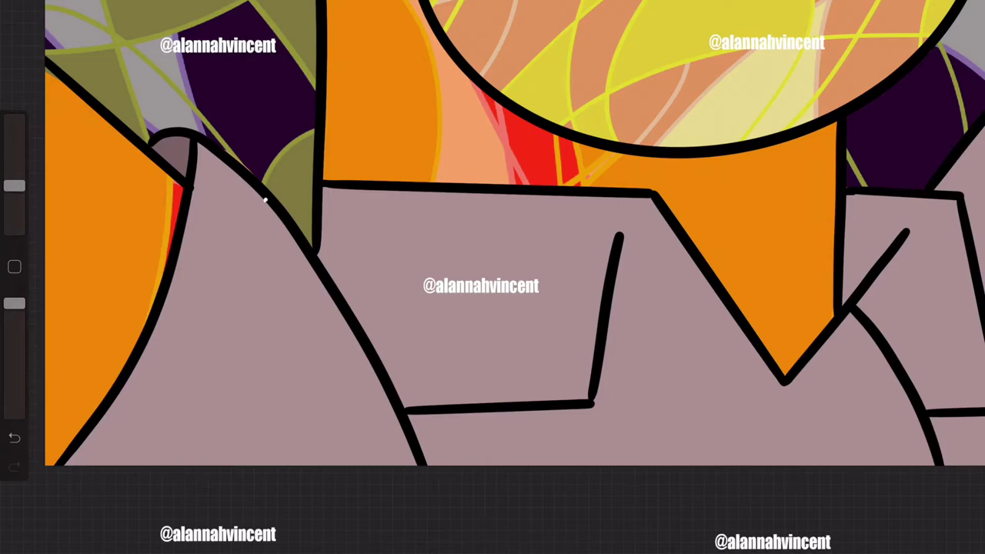
Show the Layer 3 line art again and draw white wavy doodles down the left and lower shirt.
{"action": "left_click", "coordinate": [956, 25]}
{"action": "mouse_move", "coordinate": [331, 300]}
{"action": "left_mouse_down"}
{"action": "mouse_move", "coordinate": [266, 420]}
{"action": "mouse_move", "coordinate": [365, 357]}
{"action": "mouse_move", "coordinate": [327, 404]}
{"action": "mouse_move", "coordinate": [358, 389]}
{"action": "left_mouse_up"}
{"action": "mouse_move", "coordinate": [204, 191]}
{"action": "left_mouse_down"}
{"action": "mouse_move", "coordinate": [162, 465]}
{"action": "mouse_move", "coordinate": [148, 465]}
{"action": "left_mouse_up"}
{"action": "left_click_drag", "start_coordinate": [119, 419], "coordinate": [96, 455]}
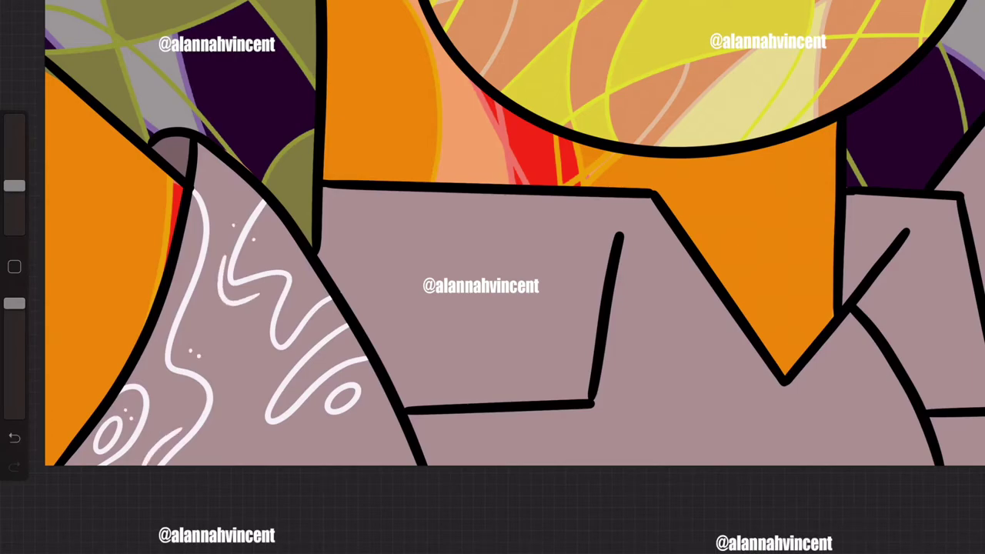
{"action": "mouse_move", "coordinate": [231, 465]}
{"action": "left_mouse_down"}
{"action": "mouse_move", "coordinate": [254, 362]}
{"action": "mouse_move", "coordinate": [311, 461]}
{"action": "left_mouse_up"}
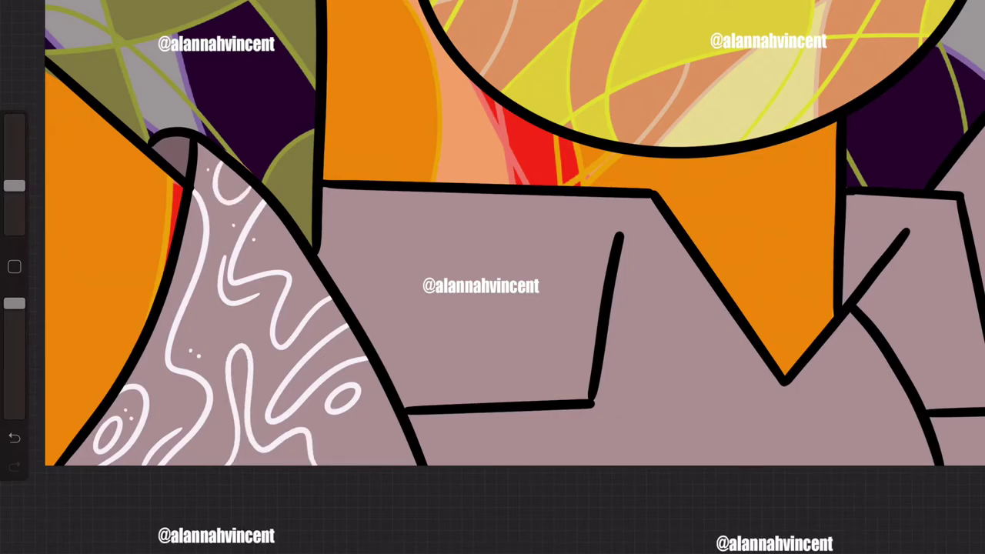
{"action": "left_click_drag", "start_coordinate": [192, 248], "coordinate": [162, 311]}
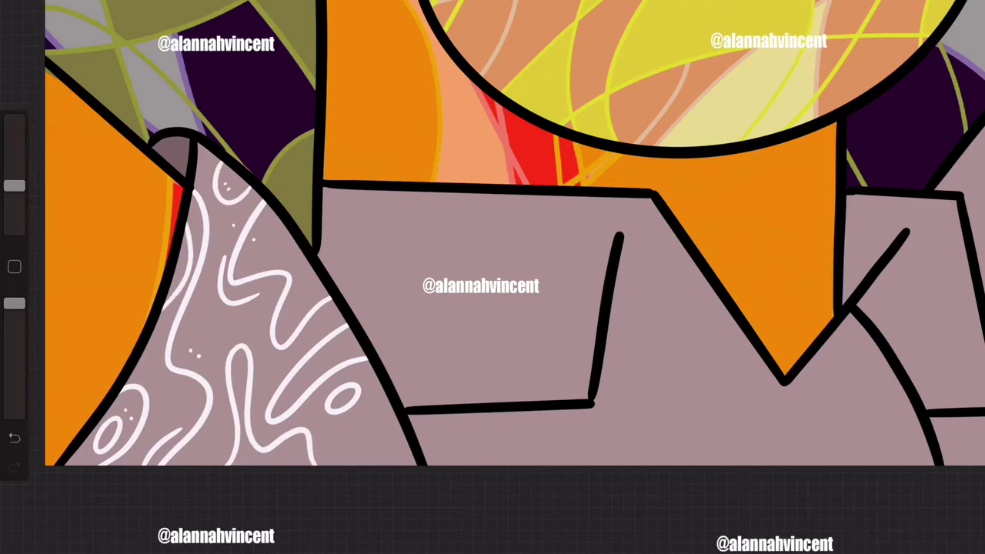
{"action": "left_click_drag", "start_coordinate": [387, 394], "coordinate": [359, 465]}
{"action": "left_click_drag", "start_coordinate": [335, 282], "coordinate": [433, 204]}
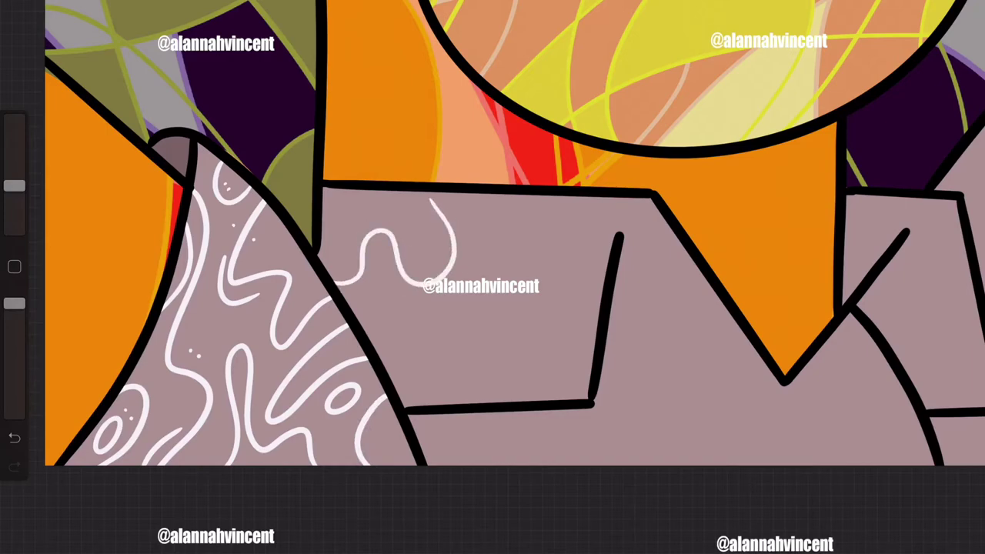
{"action": "left_click_drag", "start_coordinate": [340, 223], "coordinate": [389, 222]}
{"action": "key", "text": "ctrl+z"}
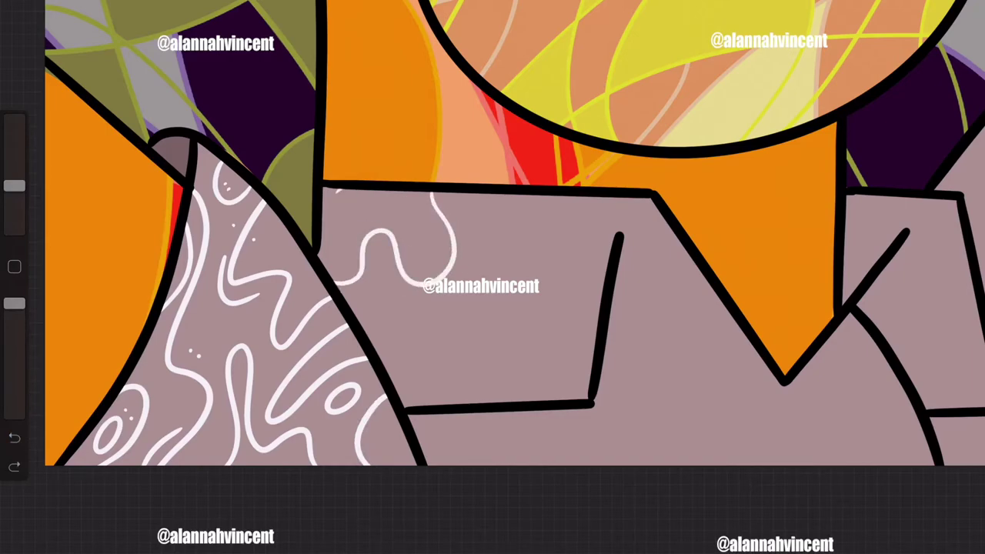
{"action": "left_click_drag", "start_coordinate": [333, 211], "coordinate": [403, 201]}
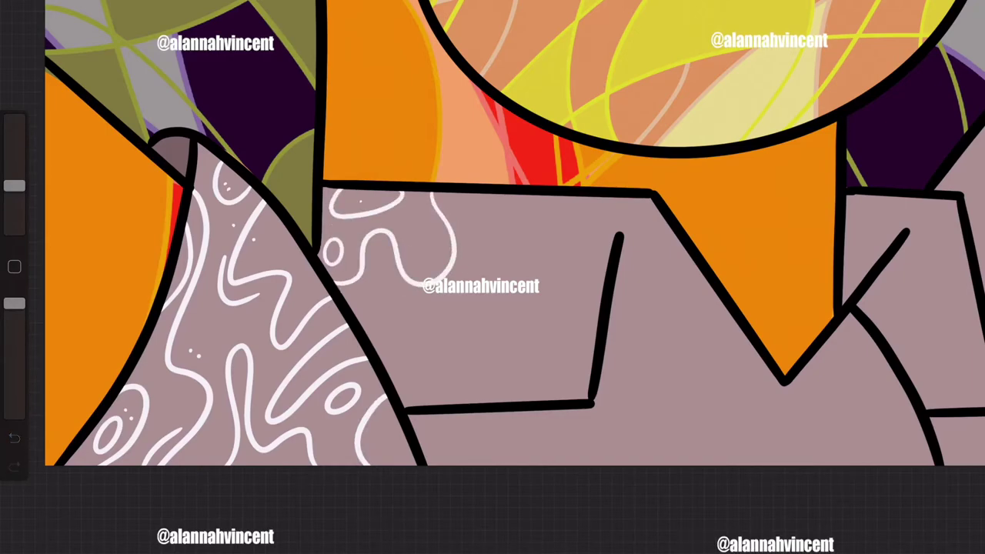
{"action": "scroll", "coordinate": [427, 258], "scroll_direction": "up", "scroll_amount": 5}
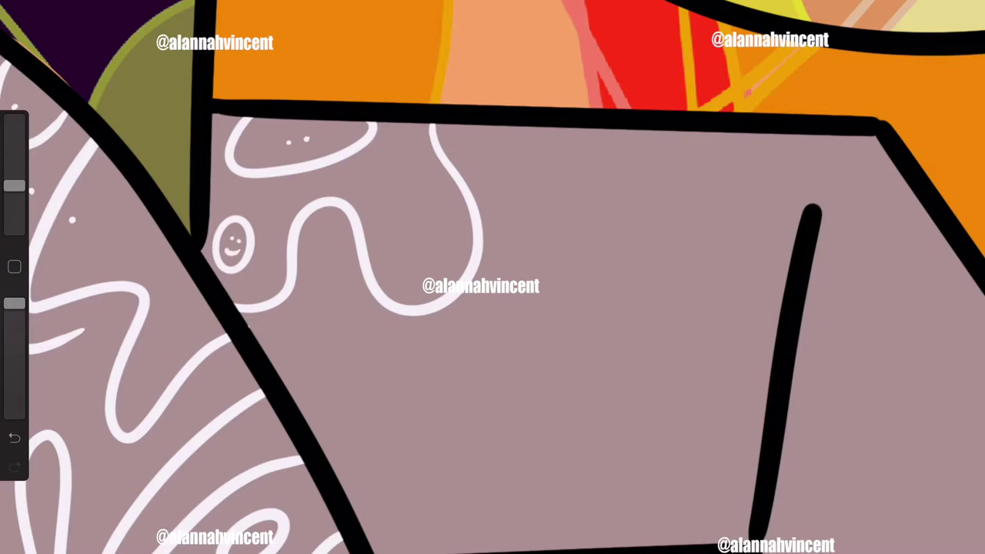
Draw long white wavy lines, zigzags and loops across the upper and right shirt.
{"action": "mouse_move", "coordinate": [514, 128]}
{"action": "left_mouse_down"}
{"action": "mouse_move", "coordinate": [542, 217]}
{"action": "mouse_move", "coordinate": [800, 140]}
{"action": "left_mouse_up"}
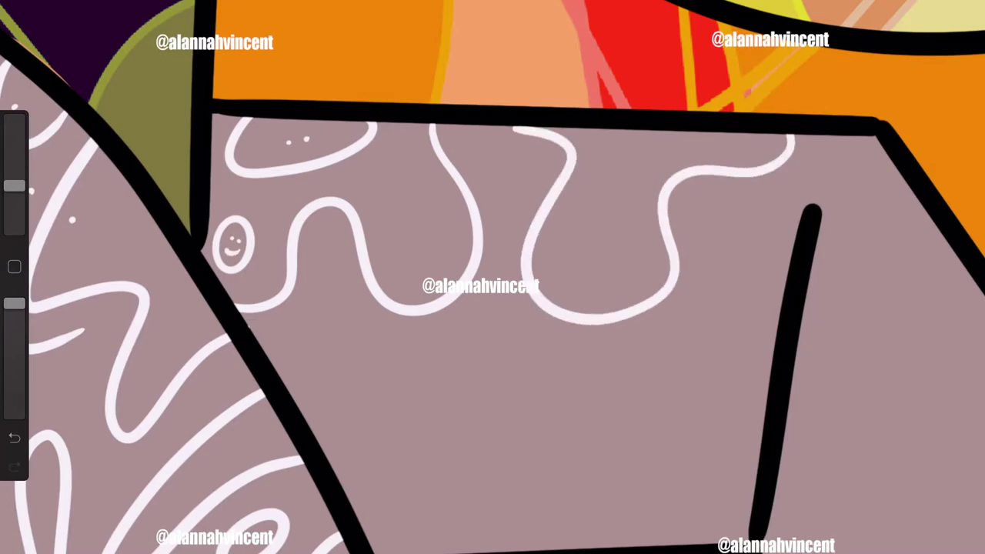
{"action": "left_click_drag", "start_coordinate": [877, 140], "coordinate": [696, 543]}
{"action": "left_click_drag", "start_coordinate": [646, 454], "coordinate": [650, 393]}
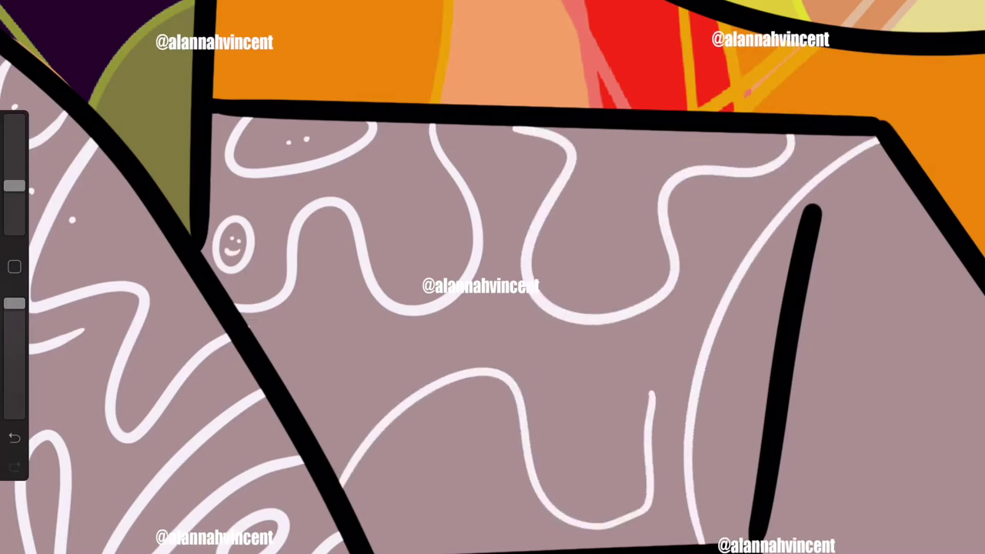
{"action": "left_click", "coordinate": [14, 437]}
{"action": "mouse_move", "coordinate": [307, 422]}
{"action": "left_mouse_down"}
{"action": "mouse_move", "coordinate": [477, 377]}
{"action": "mouse_move", "coordinate": [645, 538]}
{"action": "left_mouse_up"}
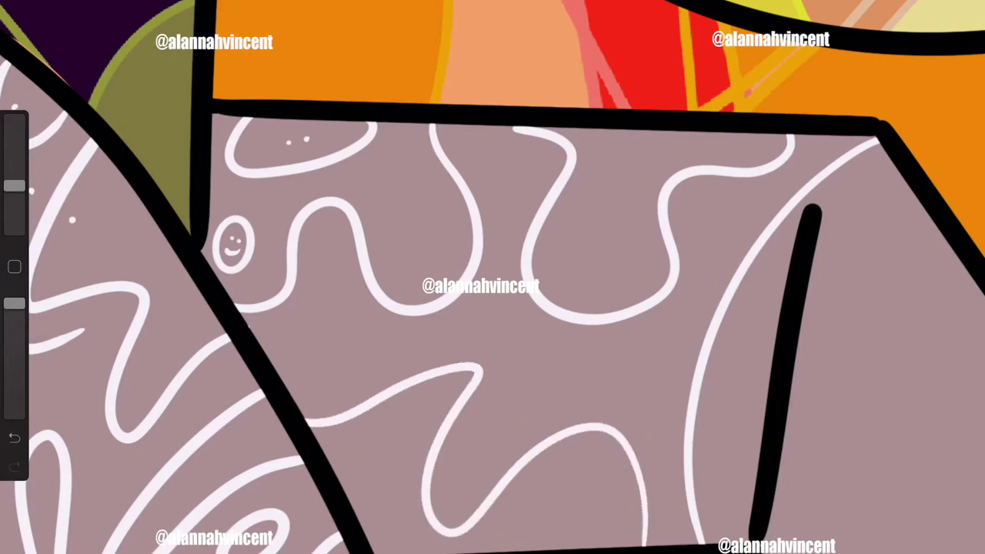
{"action": "mouse_move", "coordinate": [477, 550]}
{"action": "left_mouse_down"}
{"action": "mouse_move", "coordinate": [604, 546]}
{"action": "mouse_move", "coordinate": [573, 550]}
{"action": "left_mouse_up"}
{"action": "mouse_move", "coordinate": [474, 454]}
{"action": "left_mouse_down"}
{"action": "mouse_move", "coordinate": [669, 344]}
{"action": "mouse_move", "coordinate": [460, 475]}
{"action": "mouse_move", "coordinate": [531, 399]}
{"action": "mouse_move", "coordinate": [456, 500]}
{"action": "left_mouse_up"}
{"action": "key", "text": "ctrl+z"}
{"action": "left_click_drag", "start_coordinate": [616, 234], "coordinate": [612, 237]}
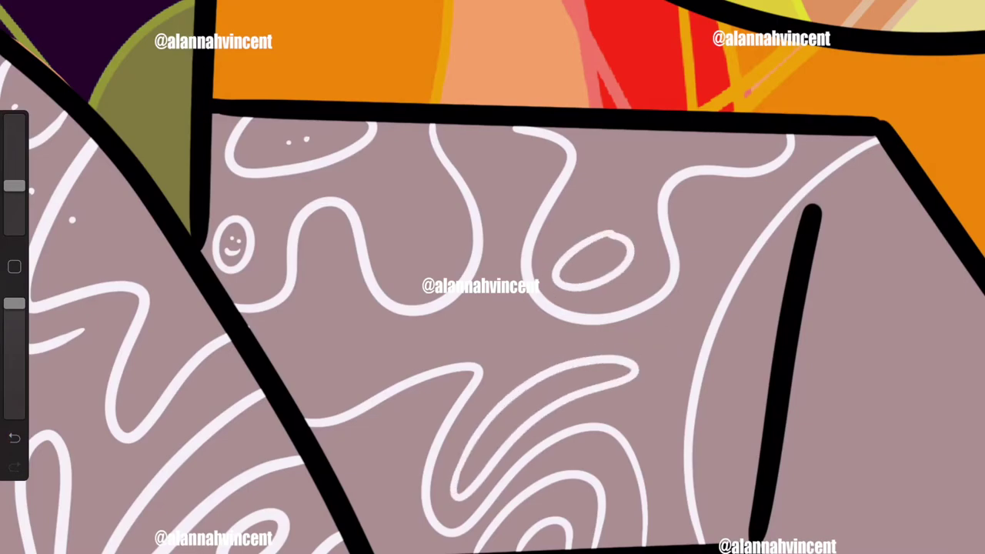
{"action": "left_click_drag", "start_coordinate": [586, 188], "coordinate": [692, 136]}
{"action": "mouse_move", "coordinate": [582, 204]}
{"action": "left_mouse_down"}
{"action": "mouse_move", "coordinate": [620, 188]}
{"action": "mouse_move", "coordinate": [599, 137]}
{"action": "mouse_move", "coordinate": [614, 196]}
{"action": "left_mouse_up"}
{"action": "left_click", "coordinate": [14, 438]}
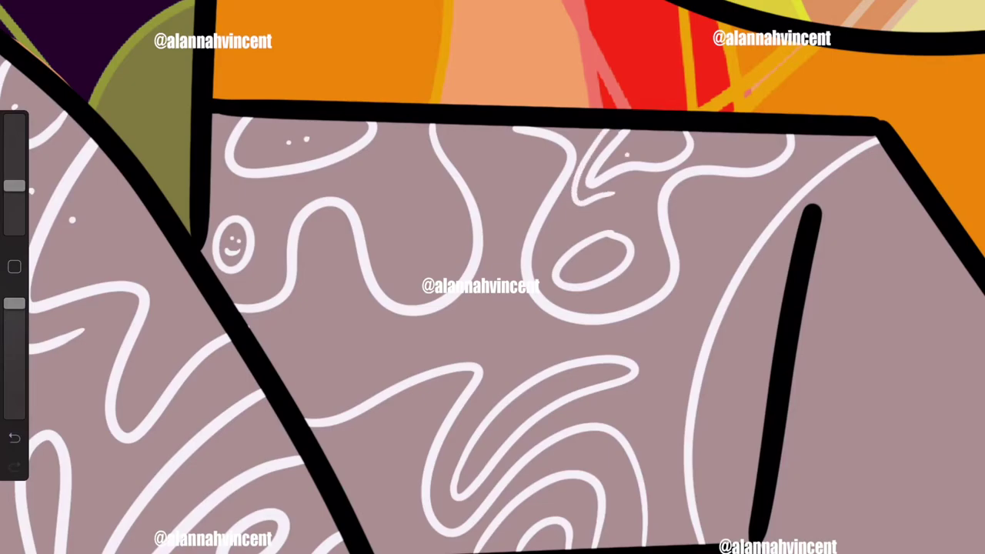
{"action": "left_click", "coordinate": [14, 438]}
{"action": "scroll", "coordinate": [493, 277], "scroll_direction": "up", "scroll_amount": 2}
Add a lower-left white doodle with two dot eyes, plus small dots and a loop highlight.
{"action": "left_click_drag", "start_coordinate": [597, 105], "coordinate": [583, 120]}
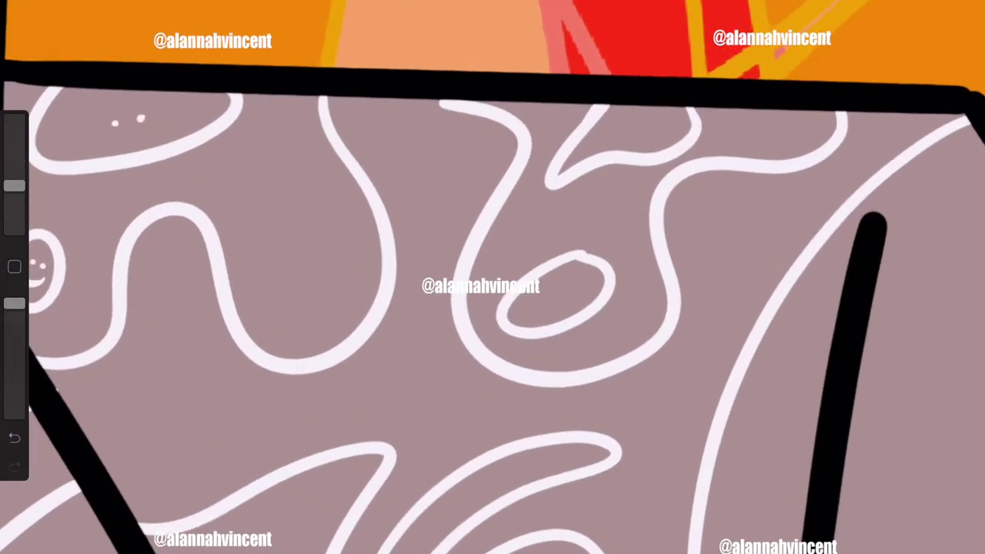
{"action": "left_click_drag", "start_coordinate": [81, 428], "coordinate": [129, 517]}
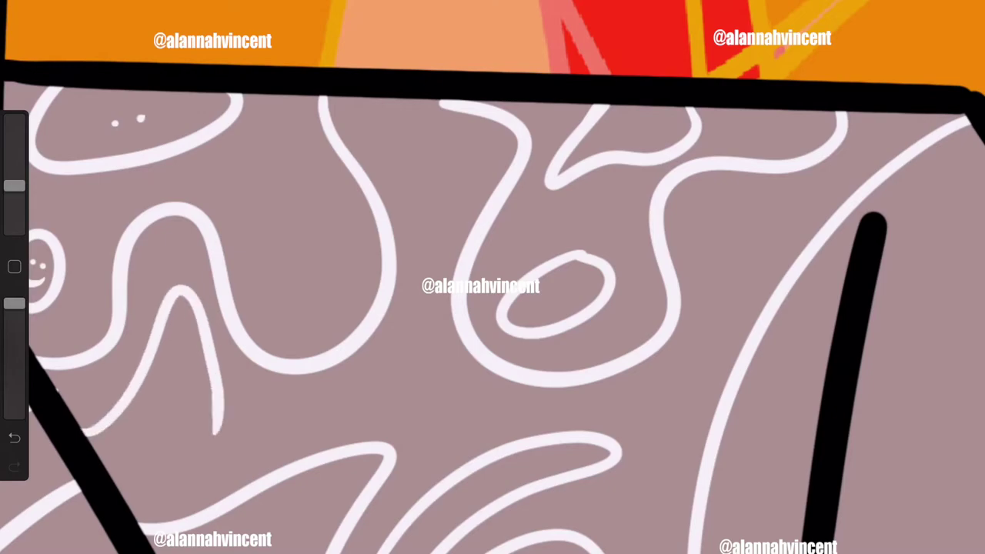
{"action": "left_click", "coordinate": [160, 439]}
{"action": "left_click", "coordinate": [175, 430]}
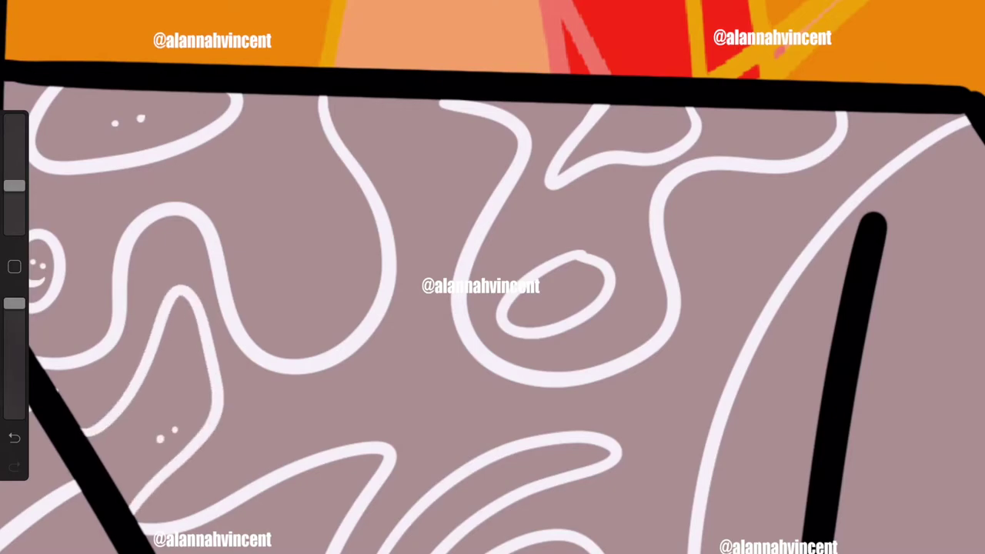
{"action": "left_click", "coordinate": [395, 187]}
{"action": "left_click", "coordinate": [403, 206]}
{"action": "mouse_move", "coordinate": [343, 205]}
{"action": "left_mouse_down"}
{"action": "mouse_move", "coordinate": [358, 277]}
{"action": "mouse_move", "coordinate": [347, 302]}
{"action": "left_mouse_up"}
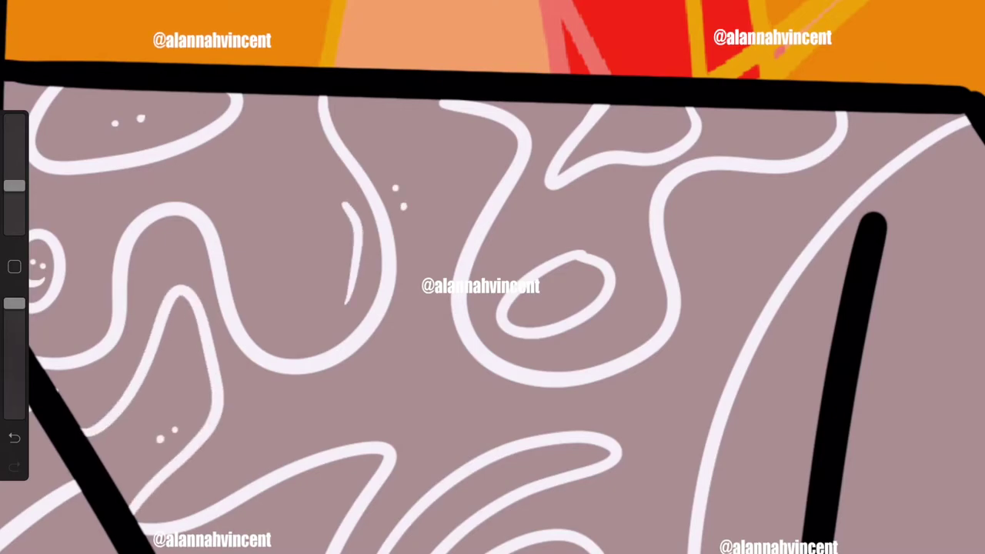
Add white zigzags, loops with dots, and curves below the black bar and beside the orange shape.
{"action": "mouse_move", "coordinate": [543, 338]}
{"action": "left_mouse_down"}
{"action": "mouse_move", "coordinate": [594, 215]}
{"action": "mouse_move", "coordinate": [673, 396]}
{"action": "mouse_move", "coordinate": [770, 283]}
{"action": "mouse_move", "coordinate": [769, 450]}
{"action": "left_mouse_up"}
{"action": "left_click_drag", "start_coordinate": [771, 379], "coordinate": [840, 375]}
{"action": "mouse_move", "coordinate": [673, 137]}
{"action": "left_mouse_down"}
{"action": "mouse_move", "coordinate": [632, 199]}
{"action": "mouse_move", "coordinate": [719, 206]}
{"action": "left_mouse_up"}
{"action": "left_click", "coordinate": [674, 204]}
{"action": "left_click", "coordinate": [684, 201]}
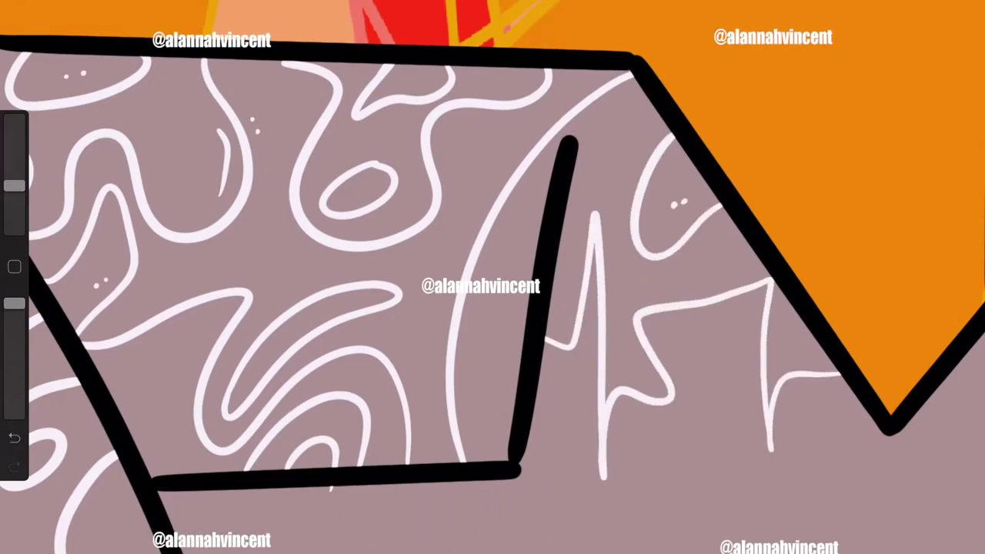
{"action": "left_click_drag", "start_coordinate": [659, 270], "coordinate": [731, 222]}
{"action": "left_click_drag", "start_coordinate": [677, 260], "coordinate": [732, 219]}
{"action": "left_click_drag", "start_coordinate": [523, 436], "coordinate": [531, 553]}
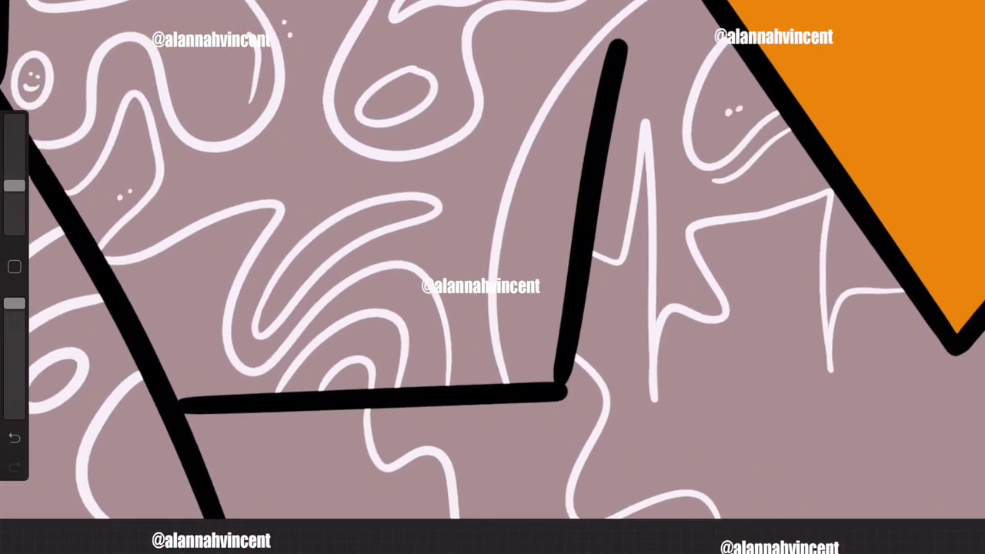
{"action": "mouse_move", "coordinate": [316, 412]}
{"action": "left_mouse_down"}
{"action": "mouse_move", "coordinate": [274, 511]}
{"action": "mouse_move", "coordinate": [339, 496]}
{"action": "left_mouse_up"}
{"action": "left_click_drag", "start_coordinate": [251, 414], "coordinate": [214, 486]}
{"action": "left_click_drag", "start_coordinate": [460, 407], "coordinate": [537, 458]}
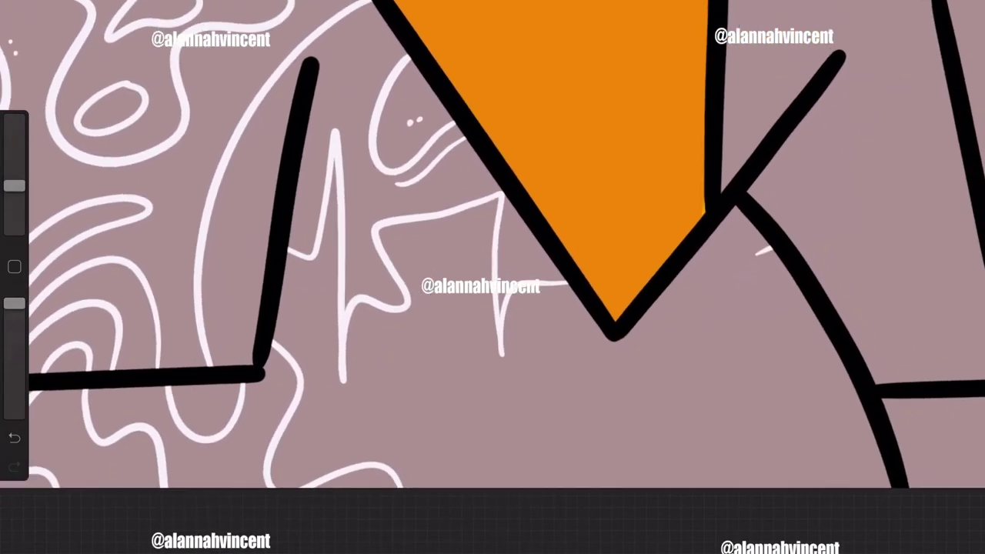
{"action": "left_click_drag", "start_coordinate": [769, 247], "coordinate": [874, 442]}
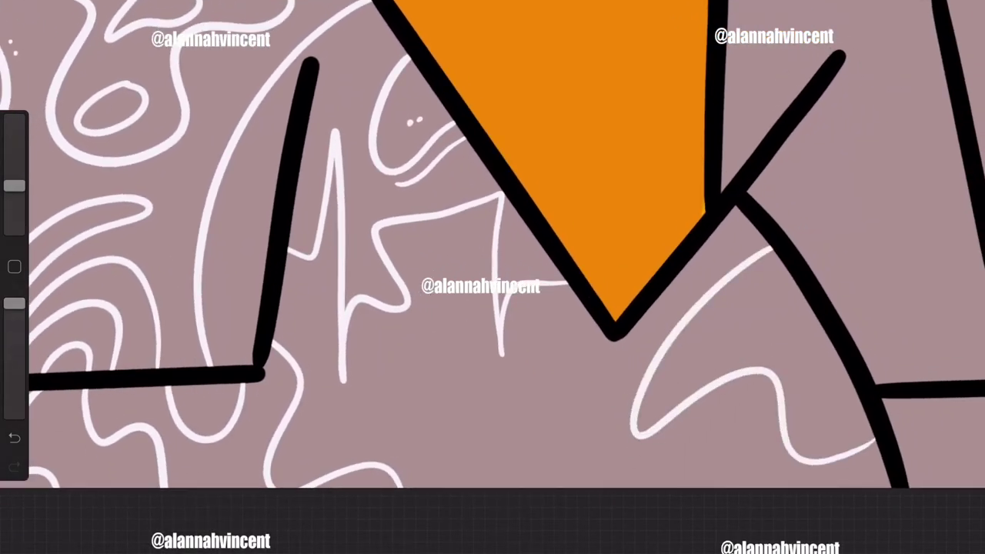
Fill the right outlines and shirt top with white curves, squiggles, small ovals and dot pairs.
{"action": "scroll", "coordinate": [492, 244], "scroll_direction": "right", "scroll_amount": 5}
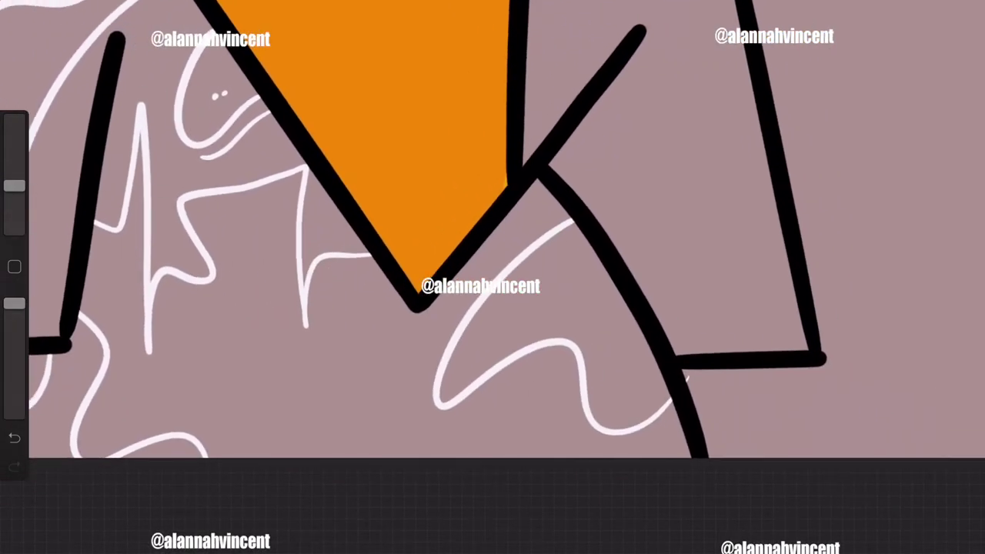
{"action": "left_click_drag", "start_coordinate": [687, 377], "coordinate": [779, 218]}
{"action": "left_click_drag", "start_coordinate": [737, 352], "coordinate": [785, 249]}
{"action": "left_click_drag", "start_coordinate": [640, 281], "coordinate": [764, 143]}
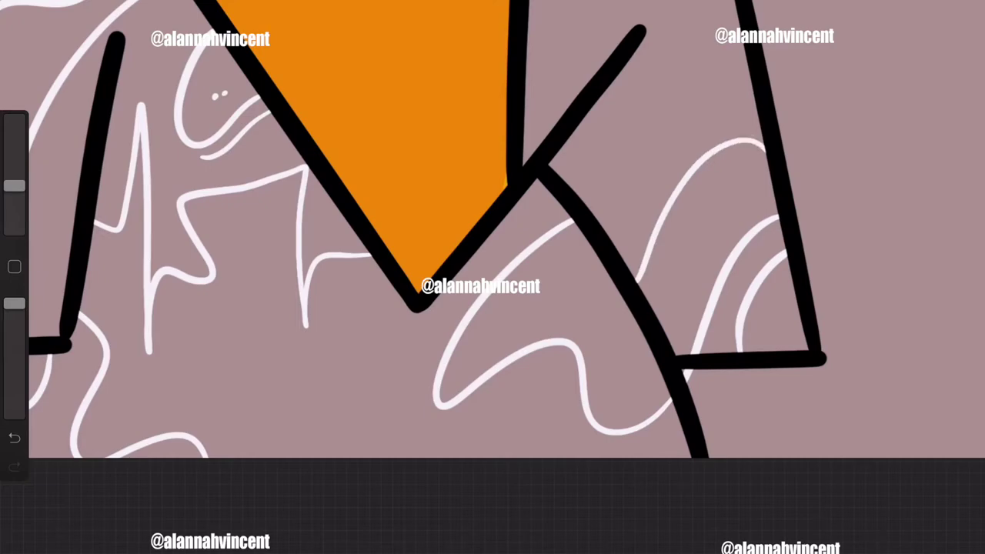
{"action": "left_click_drag", "start_coordinate": [697, 4], "coordinate": [746, 67]}
{"action": "left_click_drag", "start_coordinate": [663, 114], "coordinate": [661, 117]}
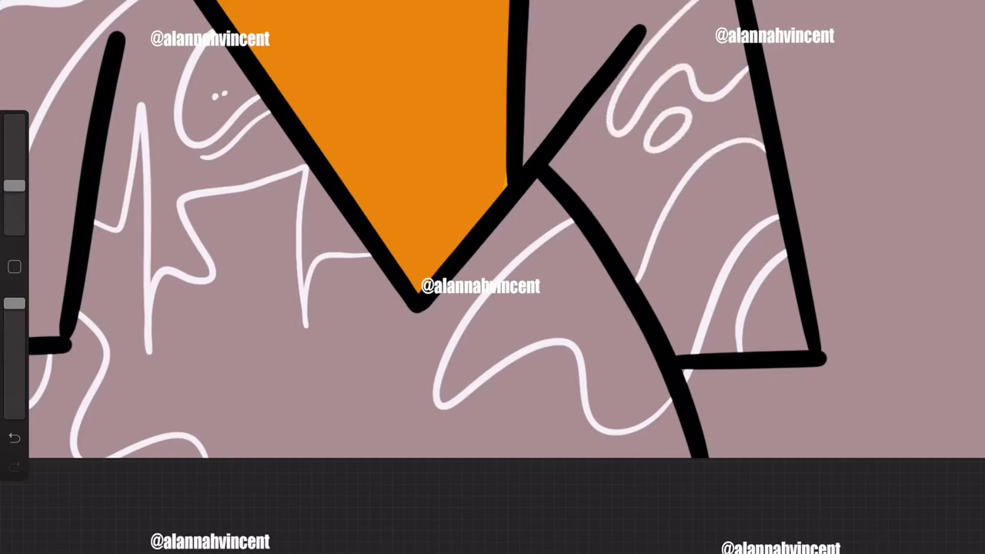
{"action": "left_click_drag", "start_coordinate": [550, 23], "coordinate": [641, 3]}
{"action": "left_click_drag", "start_coordinate": [586, 30], "coordinate": [576, 33]}
{"action": "left_click_drag", "start_coordinate": [524, 117], "coordinate": [567, 108]}
{"action": "left_click", "coordinate": [546, 219]}
{"action": "left_click", "coordinate": [470, 359]}
{"action": "left_click", "coordinate": [484, 350]}
{"action": "left_click_drag", "start_coordinate": [440, 457], "coordinate": [542, 457]}
{"action": "left_click", "coordinate": [494, 435]}
{"action": "left_click", "coordinate": [505, 432]}
Draw white arcs, curves and dotted blobs around the orange V, then a squiggle on the shoulder.
{"action": "left_click_drag", "start_coordinate": [397, 291], "coordinate": [286, 457]}
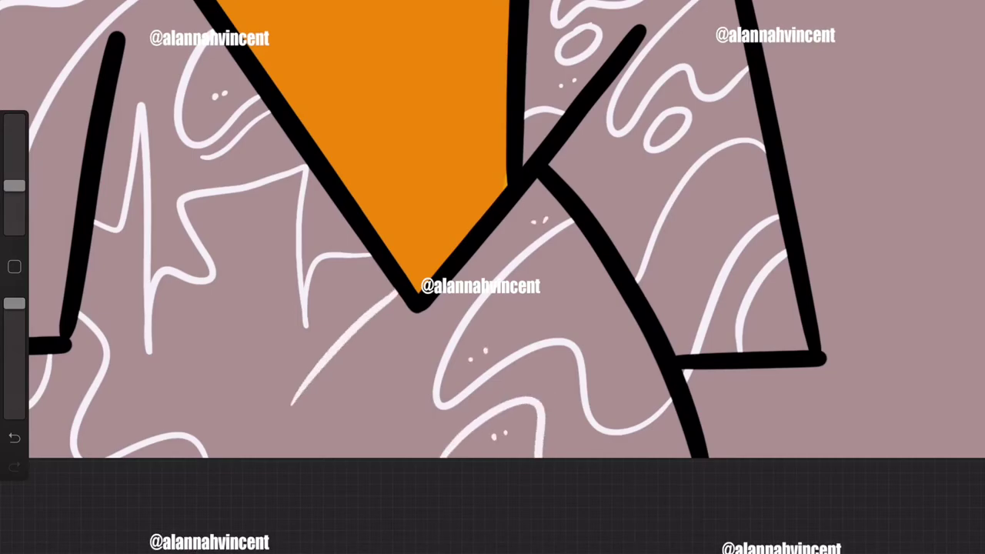
{"action": "left_click_drag", "start_coordinate": [327, 431], "coordinate": [375, 457]}
{"action": "left_click", "coordinate": [297, 360]}
{"action": "left_click", "coordinate": [290, 385]}
{"action": "mouse_move", "coordinate": [275, 300]}
{"action": "left_mouse_down"}
{"action": "mouse_move", "coordinate": [168, 383]}
{"action": "mouse_move", "coordinate": [215, 419]}
{"action": "mouse_move", "coordinate": [170, 366]}
{"action": "left_mouse_up"}
{"action": "left_click", "coordinate": [183, 334]}
{"action": "left_click", "coordinate": [191, 326]}
{"action": "left_click_drag", "start_coordinate": [233, 328], "coordinate": [194, 368]}
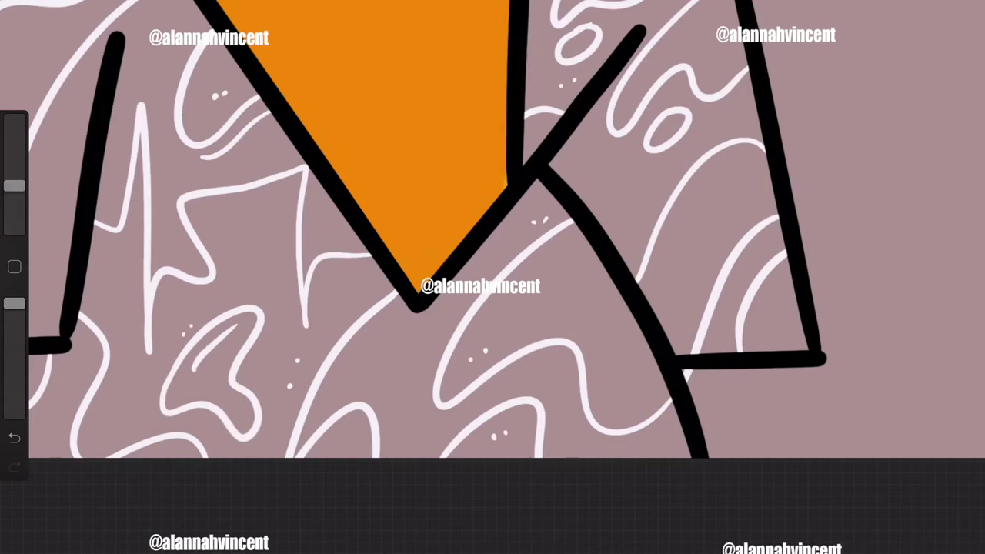
{"action": "mouse_move", "coordinate": [124, 379]}
{"action": "left_mouse_down"}
{"action": "mouse_move", "coordinate": [140, 413]}
{"action": "mouse_move", "coordinate": [124, 380]}
{"action": "left_mouse_up"}
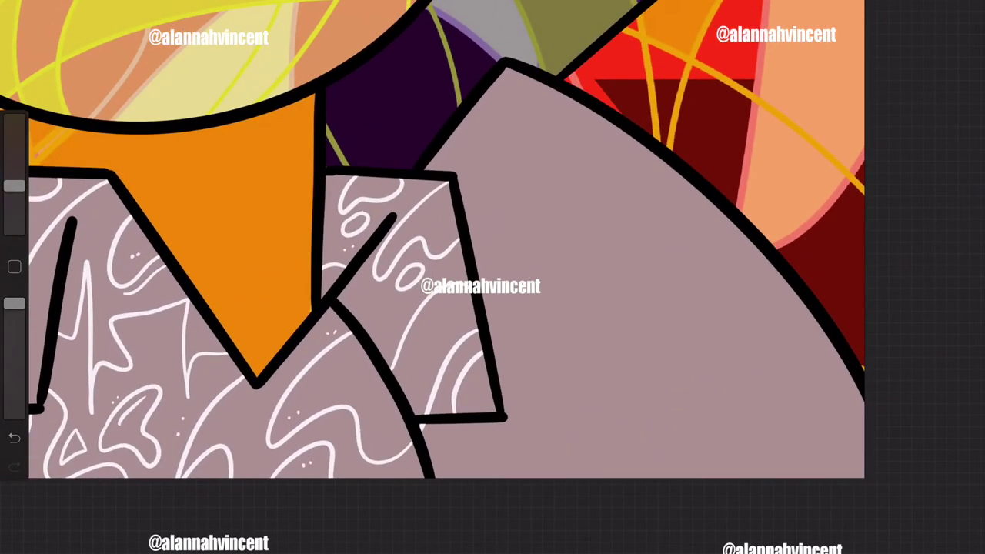
{"action": "mouse_move", "coordinate": [622, 131]}
{"action": "left_mouse_down"}
{"action": "mouse_move", "coordinate": [517, 247]}
{"action": "mouse_move", "coordinate": [793, 288]}
{"action": "left_mouse_up"}
Add white arcs to the lower right shirt and wavy lines over the upper shoulder.
{"action": "left_click_drag", "start_coordinate": [819, 328], "coordinate": [687, 477]}
{"action": "left_click_drag", "start_coordinate": [844, 363], "coordinate": [745, 477]}
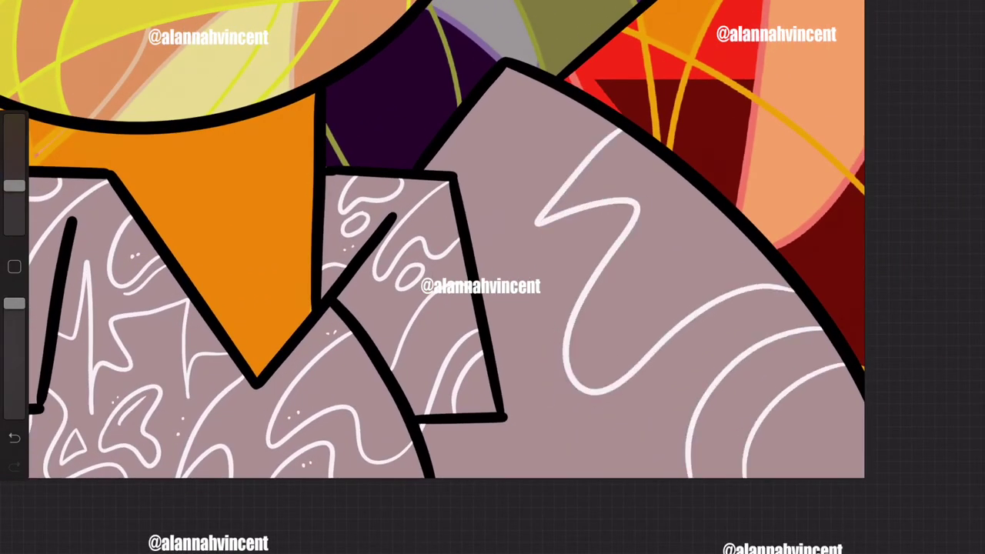
{"action": "left_click_drag", "start_coordinate": [863, 422], "coordinate": [779, 477]}
{"action": "left_click_drag", "start_coordinate": [615, 408], "coordinate": [523, 462]}
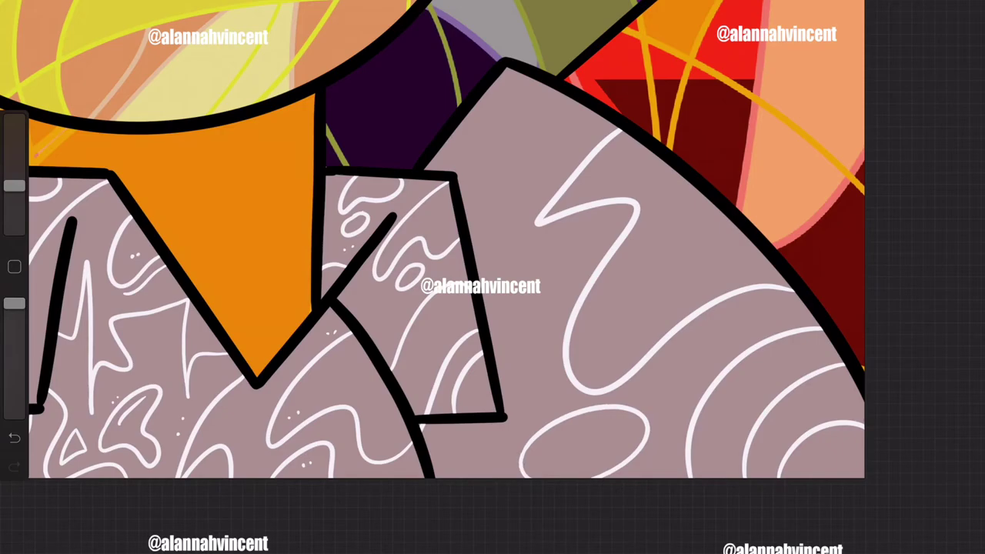
{"action": "mouse_move", "coordinate": [666, 158]}
{"action": "left_mouse_down"}
{"action": "mouse_move", "coordinate": [623, 330]}
{"action": "mouse_move", "coordinate": [760, 250]}
{"action": "left_mouse_up"}
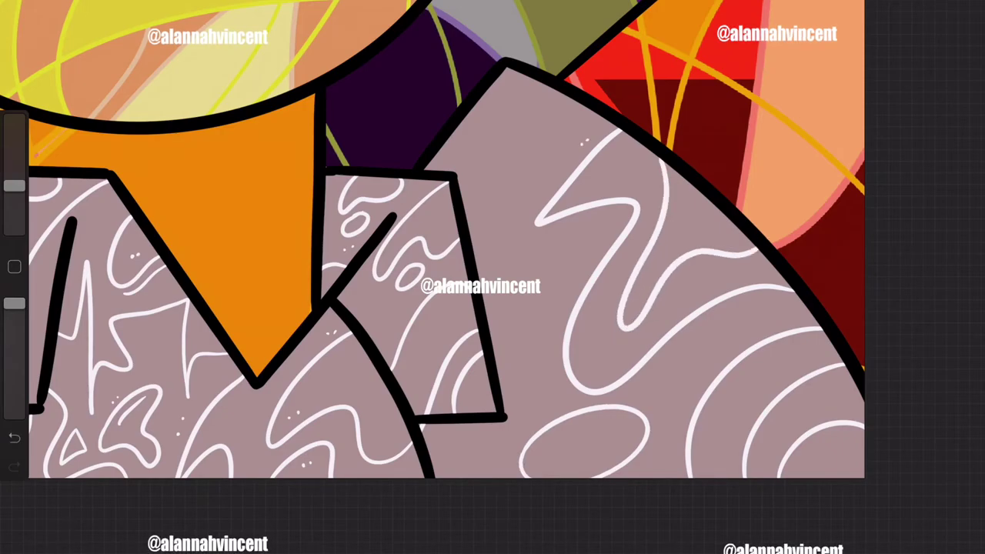
{"action": "left_click_drag", "start_coordinate": [637, 138], "coordinate": [465, 209]}
{"action": "left_click_drag", "start_coordinate": [458, 135], "coordinate": [539, 82]}
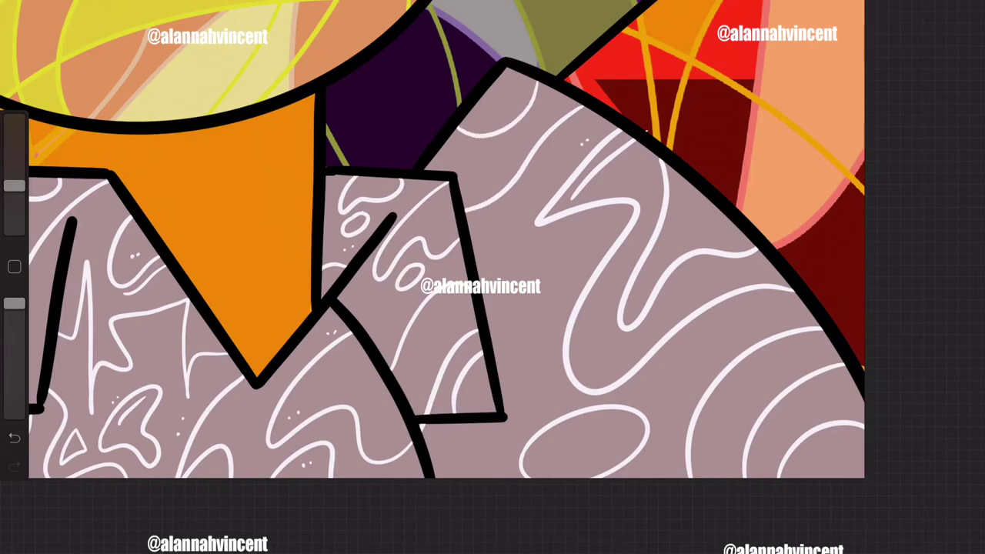
{"action": "left_click", "coordinate": [14, 437]}
{"action": "left_click_drag", "start_coordinate": [454, 135], "coordinate": [540, 83]}
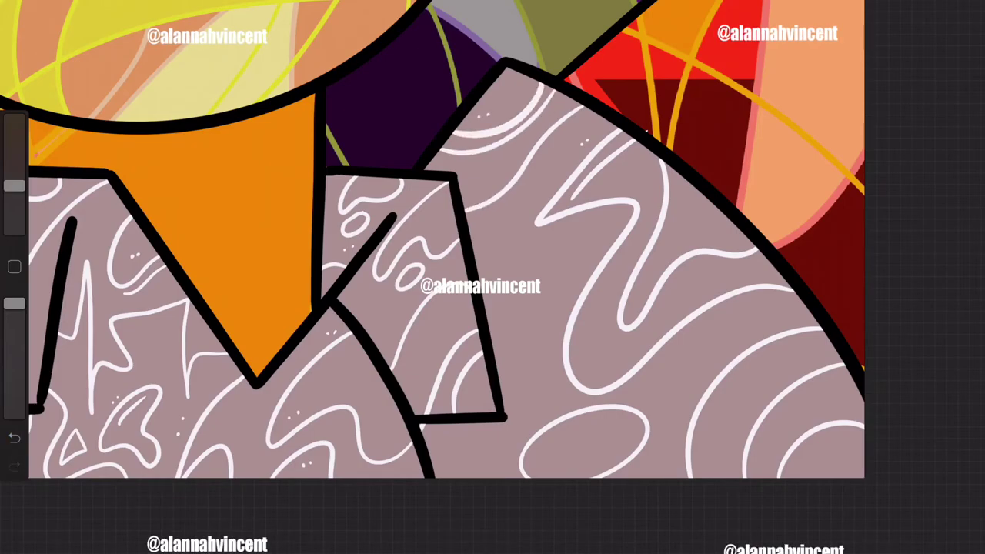
Fill the collar flap and the area below it with white wavy lines and loops.
{"action": "left_click_drag", "start_coordinate": [472, 248], "coordinate": [493, 327]}
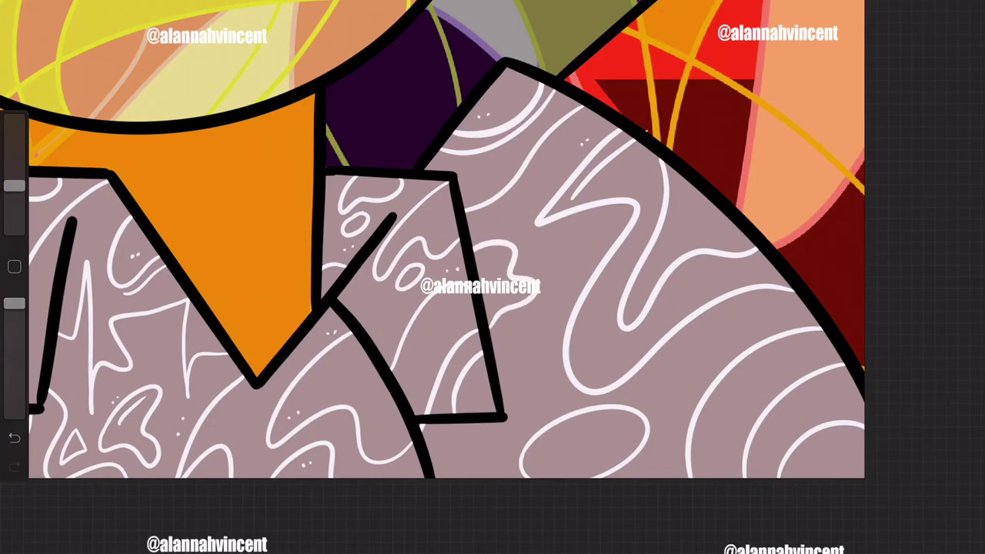
{"action": "left_click_drag", "start_coordinate": [471, 308], "coordinate": [405, 390]}
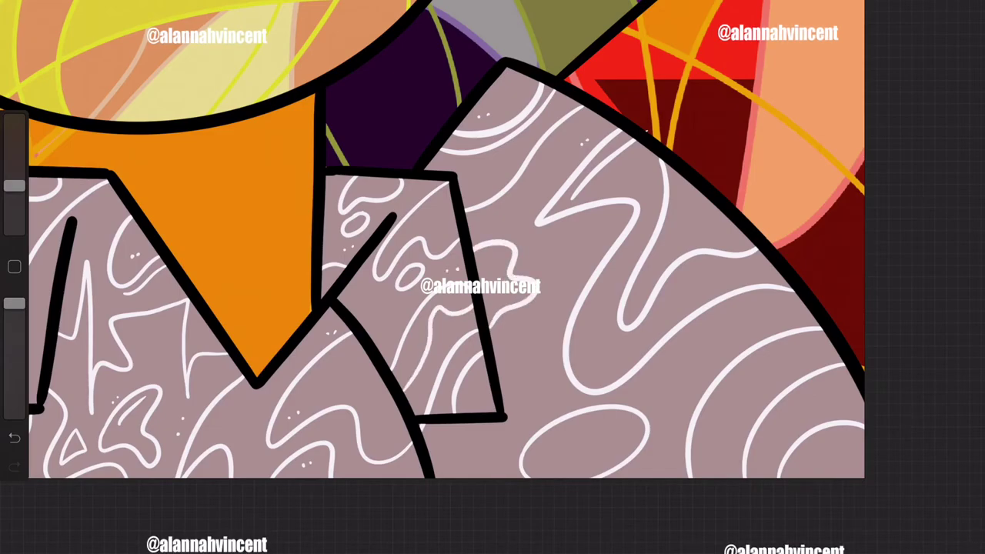
{"action": "left_click_drag", "start_coordinate": [388, 299], "coordinate": [351, 343]}
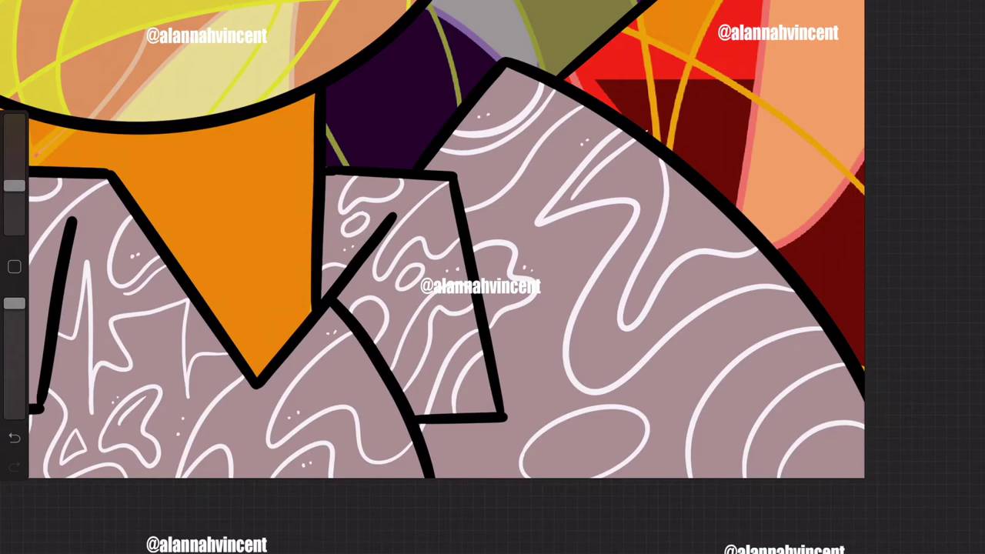
{"action": "left_click_drag", "start_coordinate": [512, 374], "coordinate": [483, 474]}
{"action": "left_click_drag", "start_coordinate": [468, 423], "coordinate": [485, 458]}
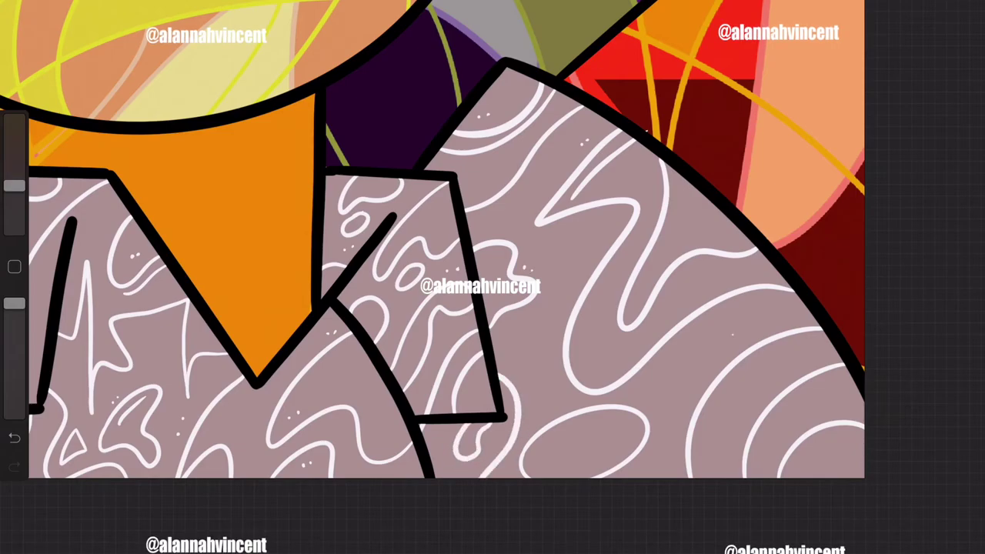
{"action": "left_click_drag", "start_coordinate": [666, 476], "coordinate": [690, 468]}
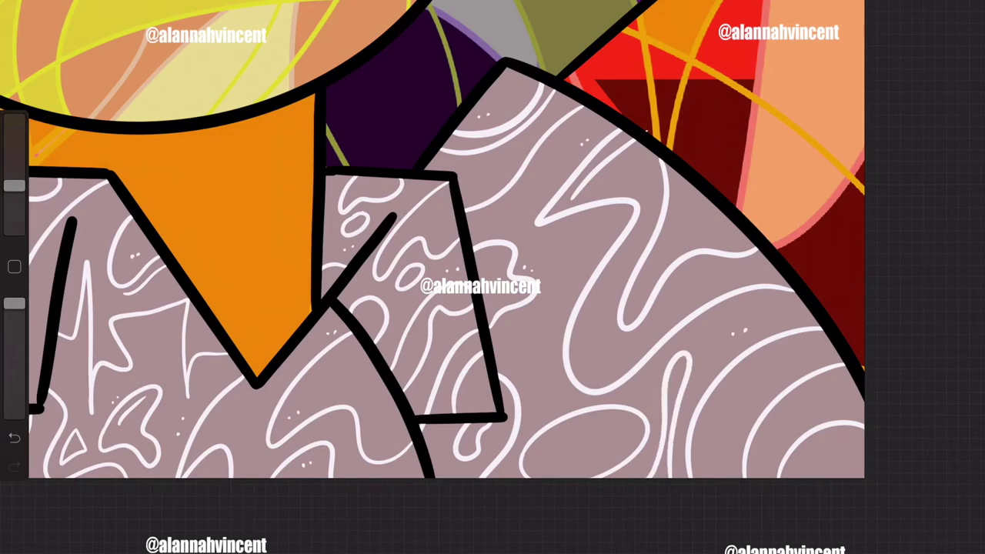
{"action": "left_click_drag", "start_coordinate": [683, 231], "coordinate": [724, 197]}
{"action": "key", "text": "ctrl+z"}
{"action": "mouse_move", "coordinate": [678, 236]}
{"action": "left_mouse_down"}
{"action": "mouse_move", "coordinate": [704, 197]}
{"action": "mouse_move", "coordinate": [732, 220]}
{"action": "mouse_move", "coordinate": [673, 233]}
{"action": "mouse_move", "coordinate": [742, 242]}
{"action": "left_mouse_up"}
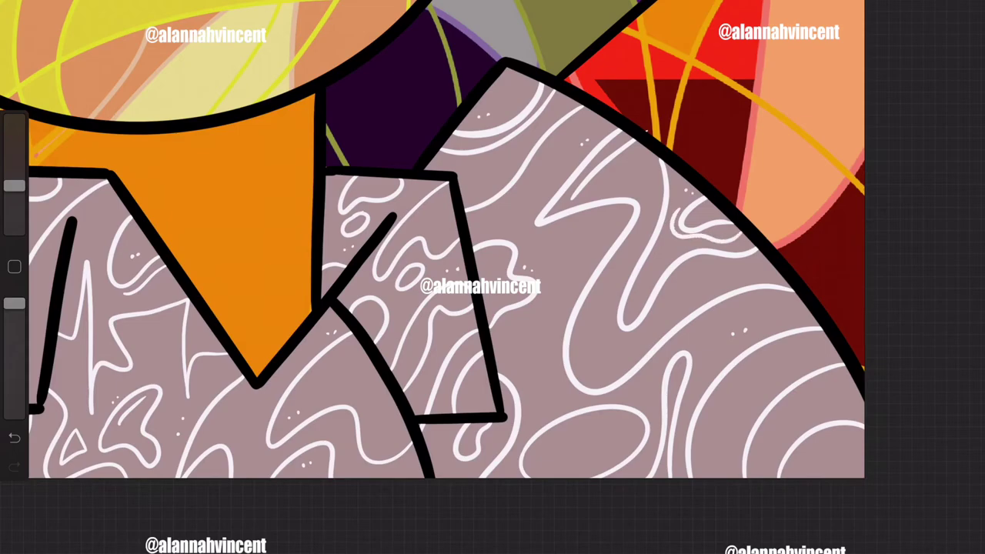
Fill the remaining shirt gaps with looping white lines and a dotted inner loop.
{"action": "mouse_move", "coordinate": [536, 328]}
{"action": "left_mouse_down"}
{"action": "mouse_move", "coordinate": [552, 382]}
{"action": "mouse_move", "coordinate": [534, 331]}
{"action": "left_mouse_up"}
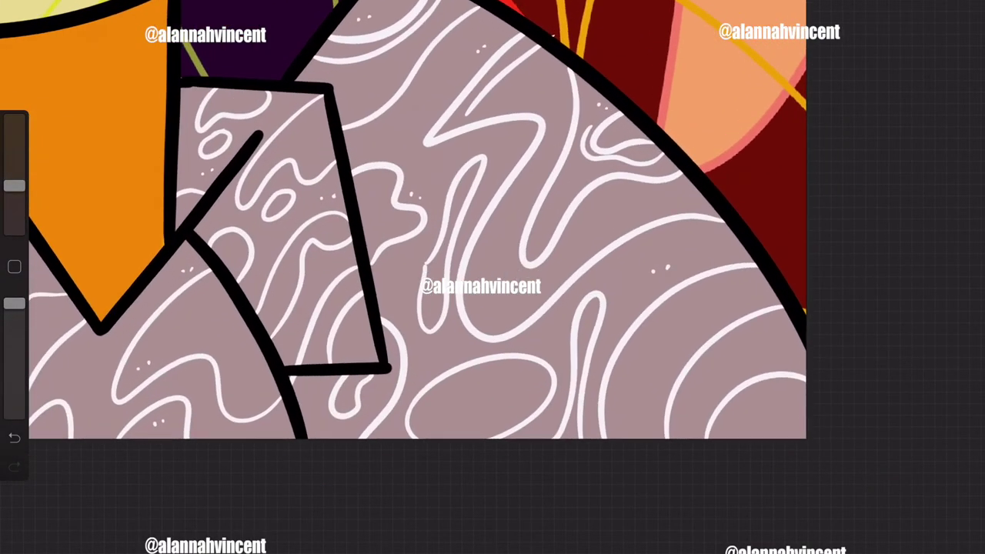
{"action": "left_click_drag", "start_coordinate": [651, 340], "coordinate": [633, 437]}
{"action": "left_click_drag", "start_coordinate": [716, 292], "coordinate": [677, 369]}
{"action": "left_click", "coordinate": [13, 437]}
{"action": "mouse_move", "coordinate": [762, 276]}
{"action": "left_mouse_down"}
{"action": "mouse_move", "coordinate": [634, 382]}
{"action": "mouse_move", "coordinate": [770, 308]}
{"action": "left_mouse_up"}
{"action": "left_click", "coordinate": [489, 393]}
{"action": "left_click", "coordinate": [504, 392]}
{"action": "mouse_move", "coordinate": [454, 437]}
{"action": "left_mouse_down"}
{"action": "mouse_move", "coordinate": [534, 408]}
{"action": "mouse_move", "coordinate": [427, 435]}
{"action": "left_mouse_up"}
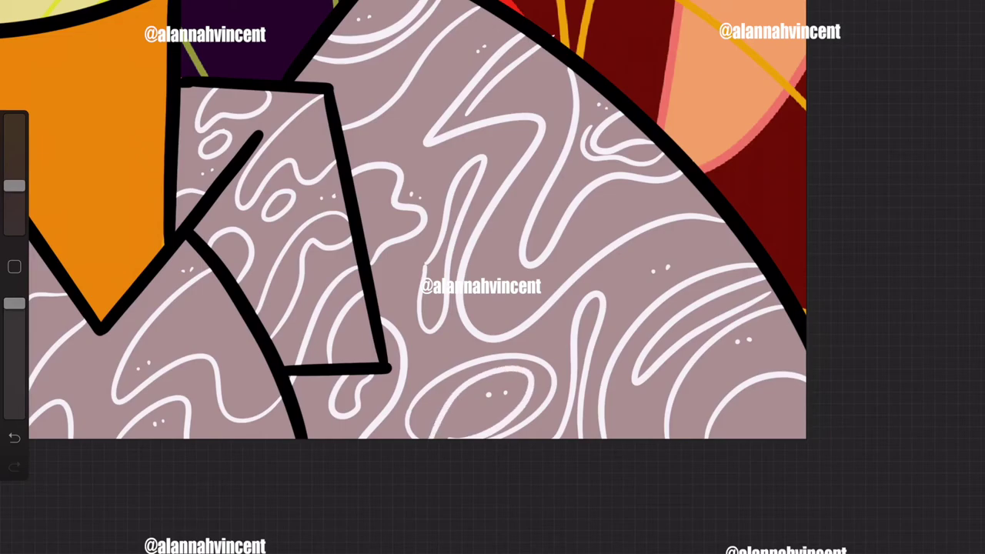
Redo the inner loop strokes and redraw a looping white line near the shirt centre.
{"action": "left_click", "coordinate": [14, 437]}
{"action": "left_click", "coordinate": [14, 465]}
{"action": "left_click", "coordinate": [14, 465]}
{"action": "left_click", "coordinate": [14, 465]}
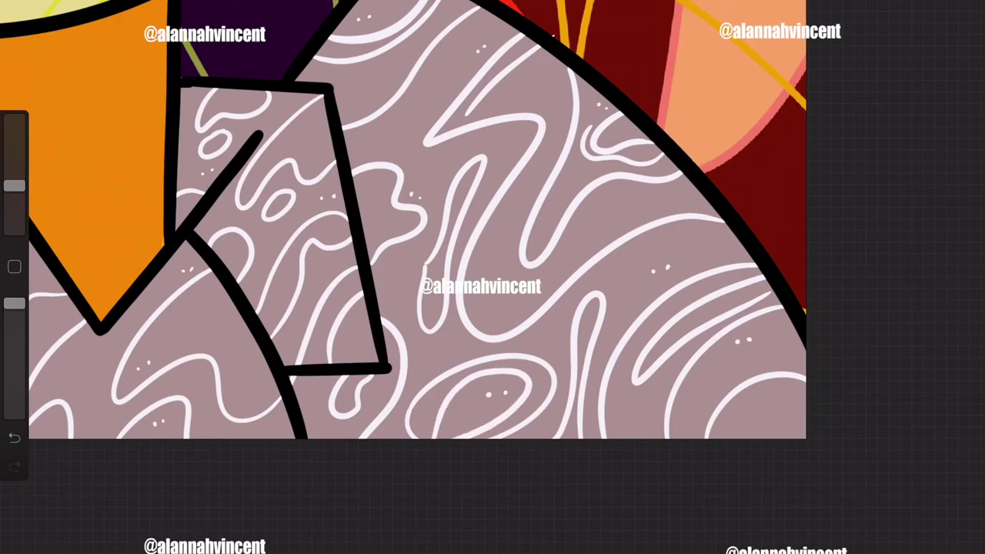
{"action": "mouse_move", "coordinate": [495, 264]}
{"action": "left_mouse_down"}
{"action": "mouse_move", "coordinate": [493, 309]}
{"action": "mouse_move", "coordinate": [509, 262]}
{"action": "left_mouse_up"}
{"action": "left_click", "coordinate": [13, 437]}
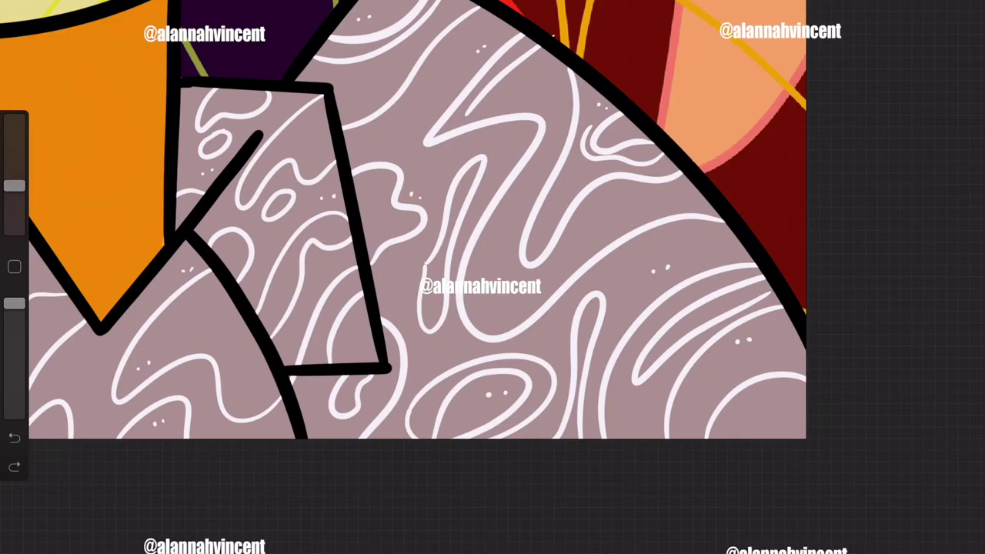
{"action": "mouse_move", "coordinate": [504, 217]}
{"action": "left_mouse_down"}
{"action": "mouse_move", "coordinate": [484, 304]}
{"action": "mouse_move", "coordinate": [521, 254]}
{"action": "mouse_move", "coordinate": [526, 193]}
{"action": "left_mouse_up"}
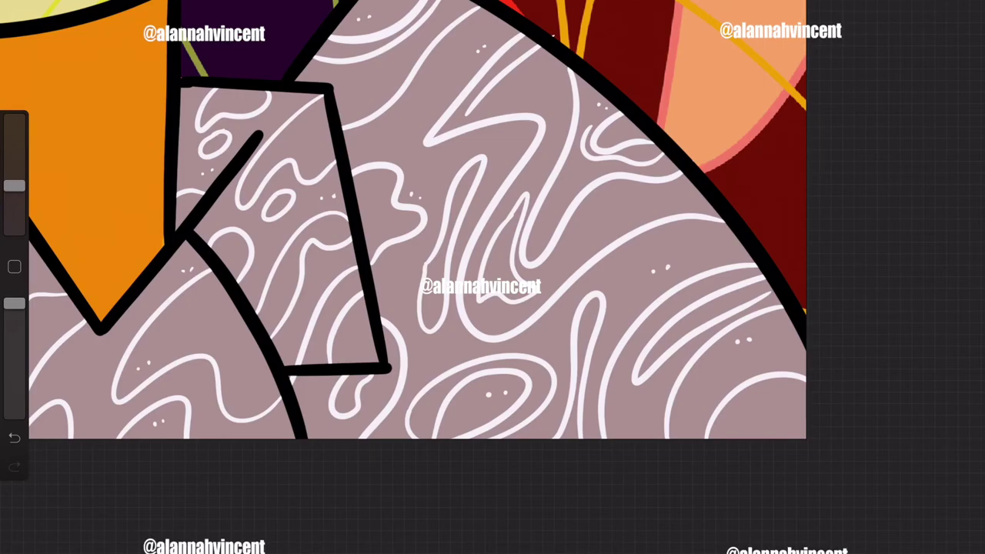
{"action": "scroll", "coordinate": [415, 231], "scroll_direction": "down", "scroll_amount": 5}
{"action": "left_click_drag", "start_coordinate": [477, 154], "coordinate": [477, 384]}
Draw a white doodle along the shirt's lower-left edge.
{"action": "scroll", "coordinate": [477, 277], "scroll_direction": "up", "scroll_amount": 5}
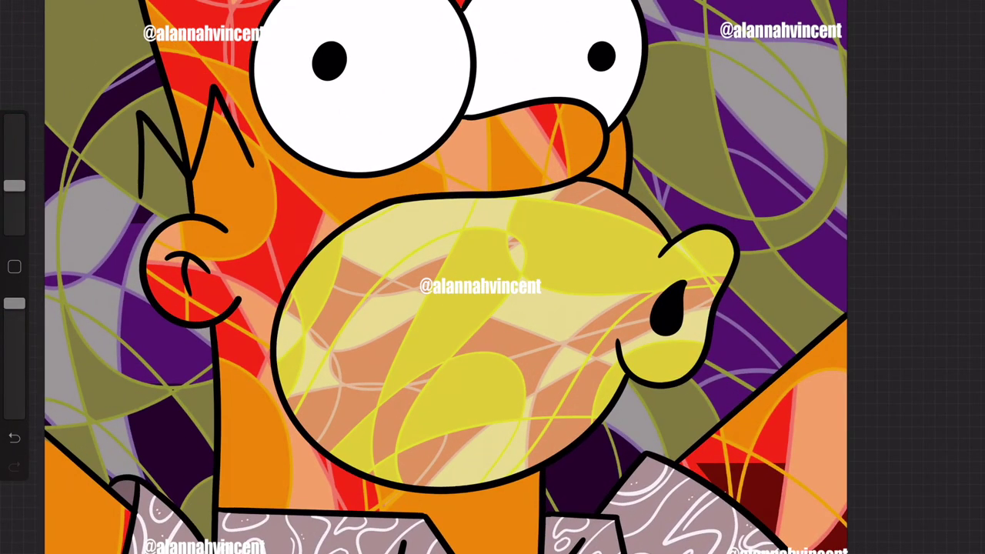
{"action": "scroll", "coordinate": [477, 277], "scroll_direction": "down", "scroll_amount": 2}
{"action": "mouse_move", "coordinate": [154, 448]}
{"action": "left_mouse_down"}
{"action": "mouse_move", "coordinate": [163, 412]}
{"action": "mouse_move", "coordinate": [180, 401]}
{"action": "left_mouse_up"}
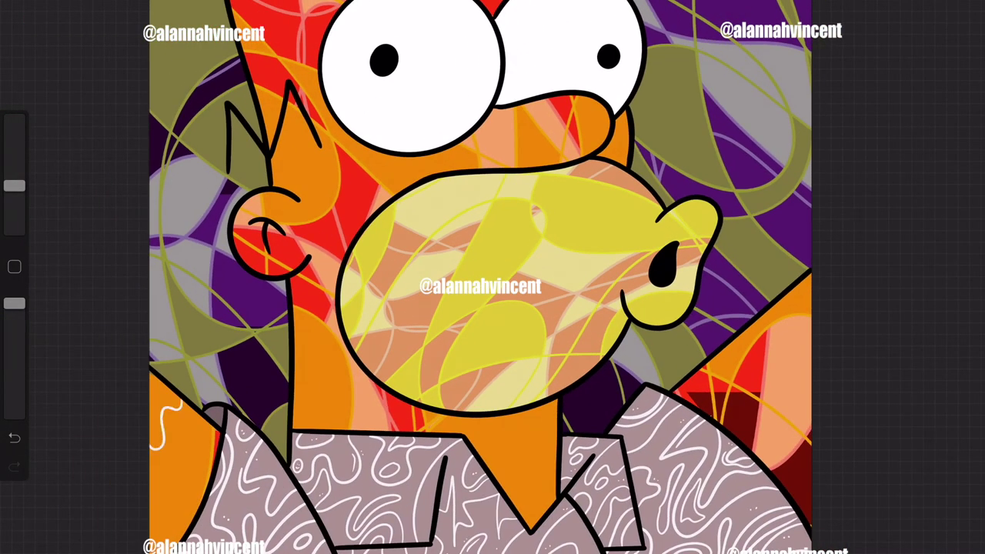
{"action": "scroll", "coordinate": [185, 366], "scroll_direction": "up", "scroll_amount": 2}
{"action": "scroll", "coordinate": [185, 367], "scroll_direction": "up", "scroll_amount": 2}
{"action": "left_click_drag", "start_coordinate": [122, 473], "coordinate": [180, 422]}
{"action": "left_click_drag", "start_coordinate": [121, 428], "coordinate": [154, 401]}
{"action": "scroll", "coordinate": [492, 277], "scroll_direction": "down", "scroll_amount": 2}
{"action": "scroll", "coordinate": [493, 277], "scroll_direction": "up", "scroll_amount": 5}
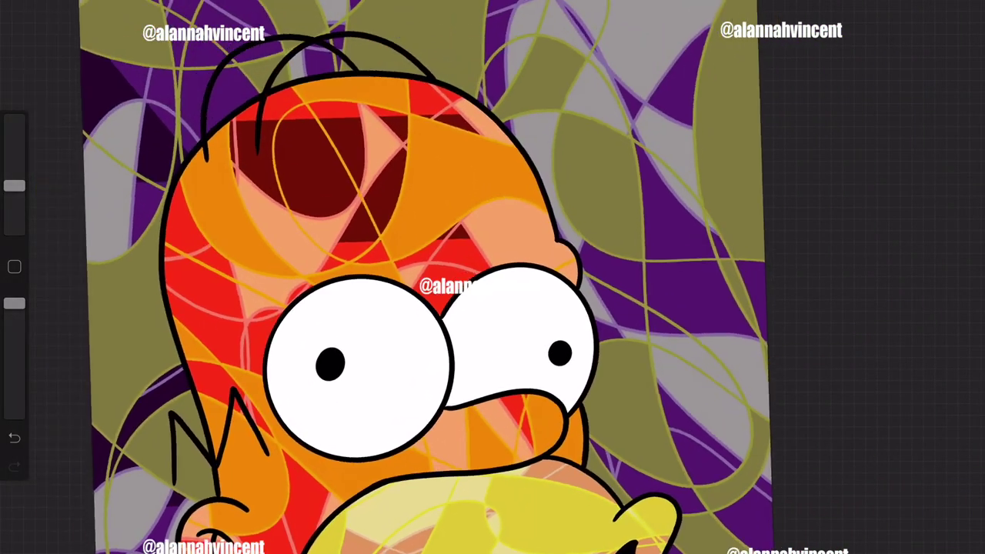
Scribble white squiggles and zigzags on the upper right and left side of Homer's head.
{"action": "mouse_move", "coordinate": [485, 114]}
{"action": "left_mouse_down"}
{"action": "mouse_move", "coordinate": [512, 198]}
{"action": "mouse_move", "coordinate": [535, 177]}
{"action": "left_mouse_up"}
{"action": "scroll", "coordinate": [492, 277], "scroll_direction": "up", "scroll_amount": 3}
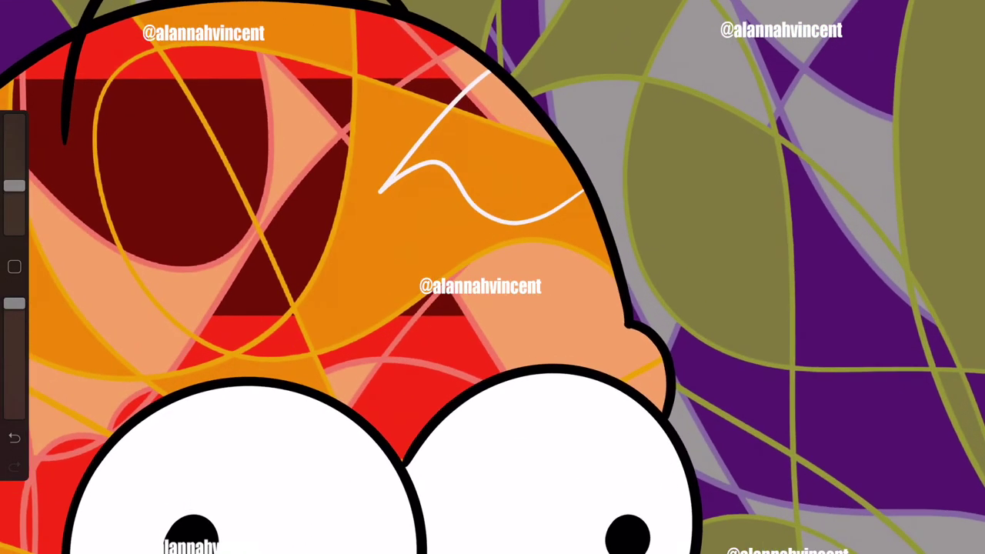
{"action": "left_click_drag", "start_coordinate": [499, 81], "coordinate": [570, 168]}
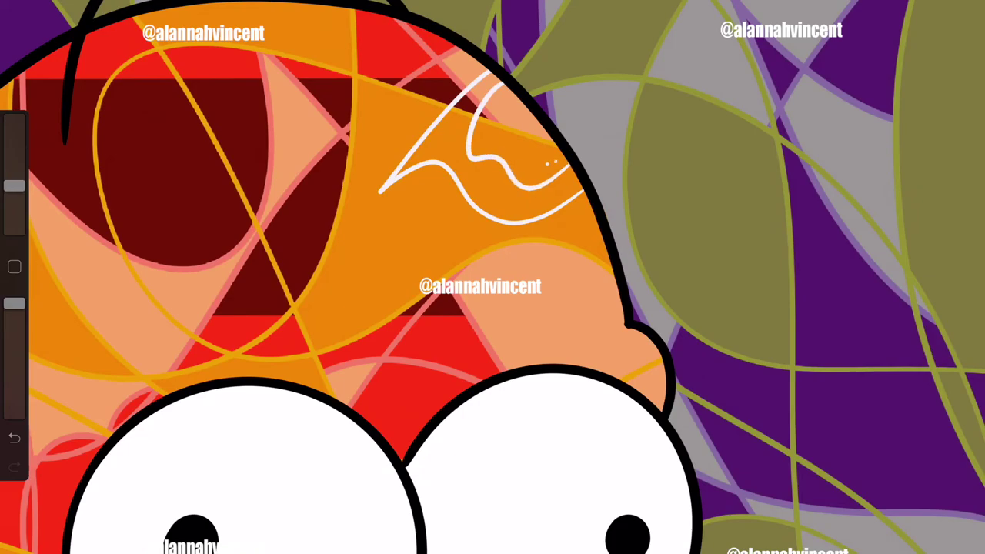
{"action": "left_click_drag", "start_coordinate": [530, 211], "coordinate": [578, 179]}
{"action": "scroll", "coordinate": [492, 277], "scroll_direction": "down", "scroll_amount": 2}
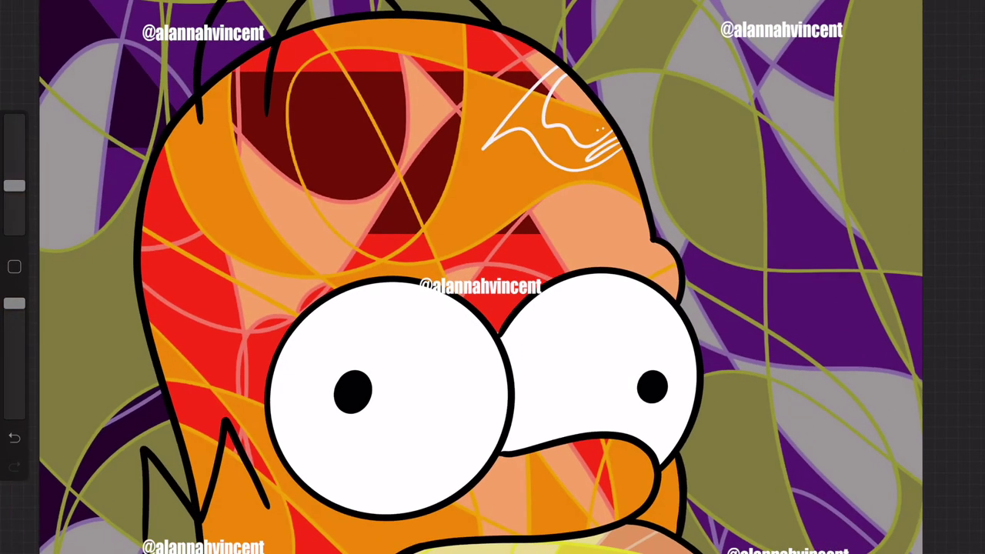
{"action": "scroll", "coordinate": [492, 277], "scroll_direction": "up", "scroll_amount": 3}
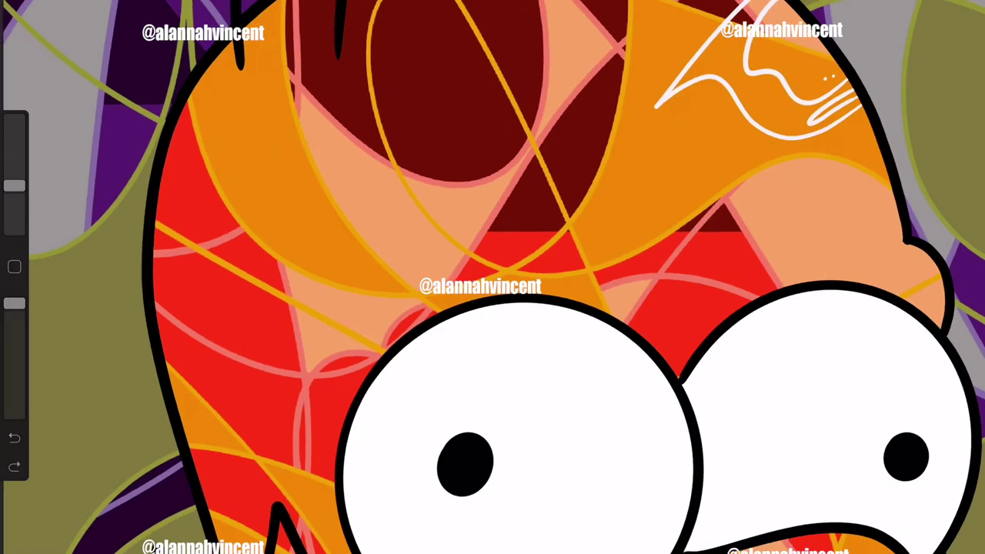
{"action": "mouse_move", "coordinate": [202, 74]}
{"action": "left_mouse_down"}
{"action": "mouse_move", "coordinate": [258, 266]}
{"action": "mouse_move", "coordinate": [181, 419]}
{"action": "left_mouse_up"}
{"action": "left_click_drag", "start_coordinate": [157, 308], "coordinate": [173, 389]}
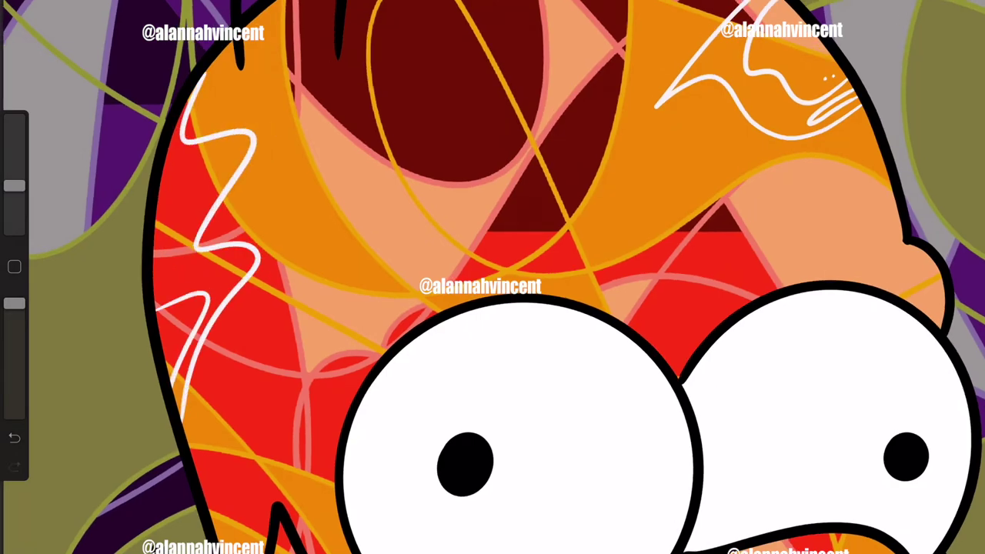
{"action": "left_click_drag", "start_coordinate": [169, 311], "coordinate": [191, 316]}
{"action": "scroll", "coordinate": [492, 277], "scroll_direction": "down", "scroll_amount": 5}
{"action": "scroll", "coordinate": [493, 277], "scroll_direction": "up", "scroll_amount": 3}
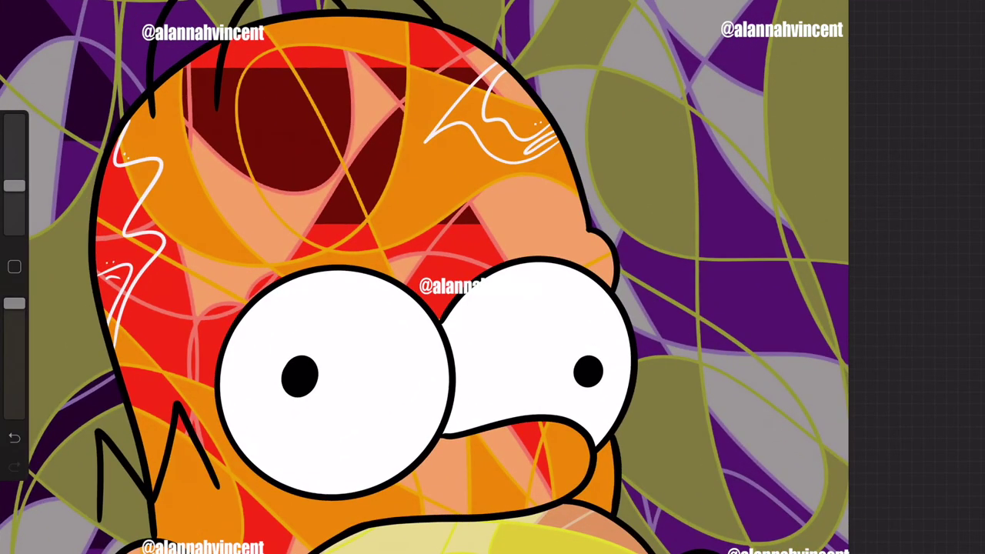
{"action": "scroll", "coordinate": [493, 277], "scroll_direction": "down", "scroll_amount": 5}
{"action": "scroll", "coordinate": [493, 277], "scroll_direction": "up", "scroll_amount": 1}
Change the brush size and start writing a white signature in the purple area.
{"action": "left_click_drag", "start_coordinate": [13, 186], "coordinate": [13, 184]}
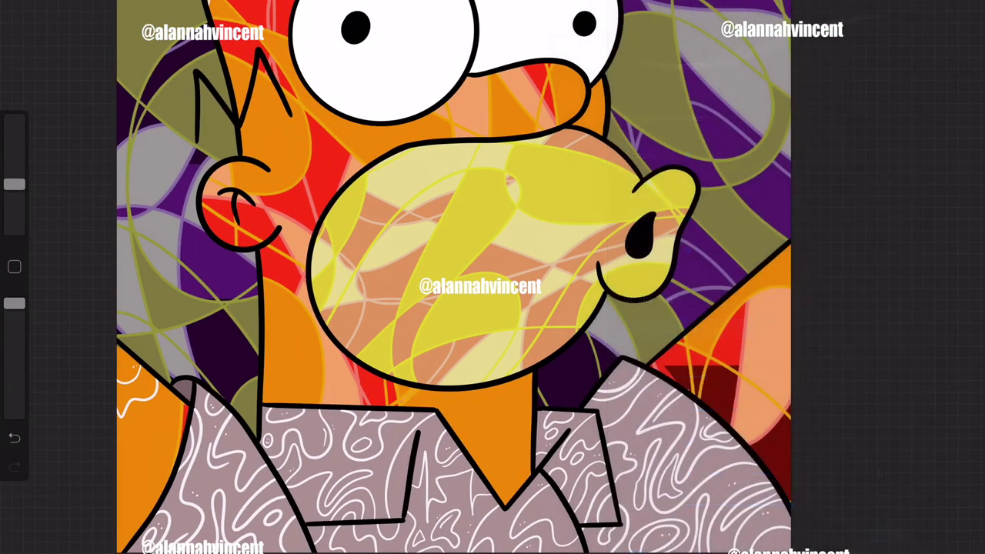
{"action": "scroll", "coordinate": [554, 327], "scroll_direction": "up", "scroll_amount": 5}
{"action": "scroll", "coordinate": [492, 277], "scroll_direction": "up", "scroll_amount": 2}
{"action": "left_click_drag", "start_coordinate": [391, 500], "coordinate": [419, 442]}
{"action": "key", "text": "ctrl+z"}
{"action": "left_click_drag", "start_coordinate": [394, 481], "coordinate": [431, 438]}
{"action": "mouse_move", "coordinate": [430, 400]}
{"action": "left_mouse_down"}
{"action": "mouse_move", "coordinate": [483, 420]}
{"action": "mouse_move", "coordinate": [534, 304]}
{"action": "left_mouse_up"}
Undo the extra strokes beside the signature and shrink the brush with the size slider.
{"action": "mouse_move", "coordinate": [334, 454]}
{"action": "left_mouse_down"}
{"action": "mouse_move", "coordinate": [377, 422]}
{"action": "mouse_move", "coordinate": [369, 450]}
{"action": "left_mouse_up"}
{"action": "key", "text": "ctrl+z"}
{"action": "key", "text": "ctrl+z"}
{"action": "key", "text": "ctrl+z"}
{"action": "key", "text": "ctrl+z"}
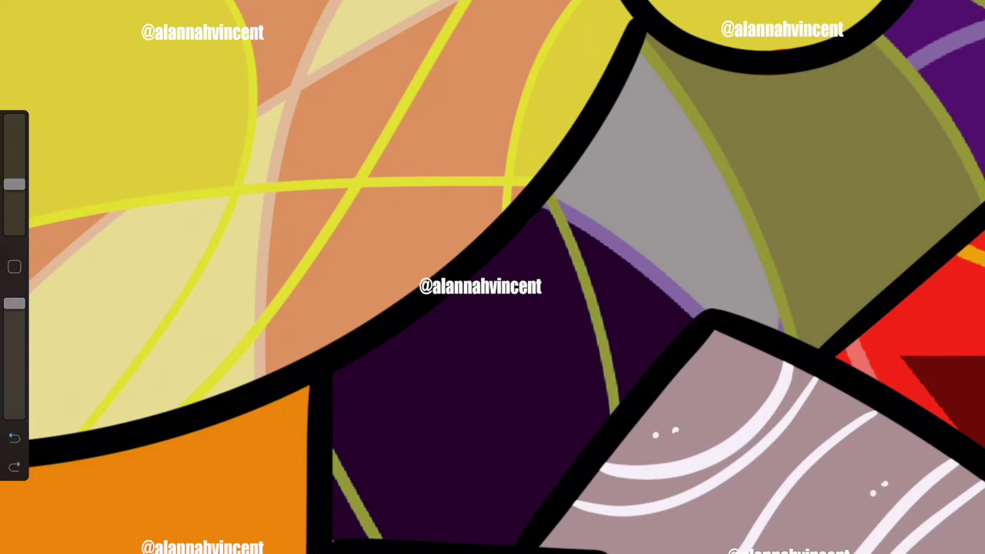
{"action": "left_click_drag", "start_coordinate": [14, 185], "coordinate": [14, 198]}
{"action": "scroll", "coordinate": [493, 277], "scroll_direction": "up", "scroll_amount": 1}
Write the white signature in the dark purple patch, adding an M, a halo and tick marks.
{"action": "mouse_move", "coordinate": [469, 342]}
{"action": "left_mouse_down"}
{"action": "mouse_move", "coordinate": [457, 446]}
{"action": "mouse_move", "coordinate": [511, 323]}
{"action": "mouse_move", "coordinate": [557, 369]}
{"action": "mouse_move", "coordinate": [589, 277]}
{"action": "left_mouse_up"}
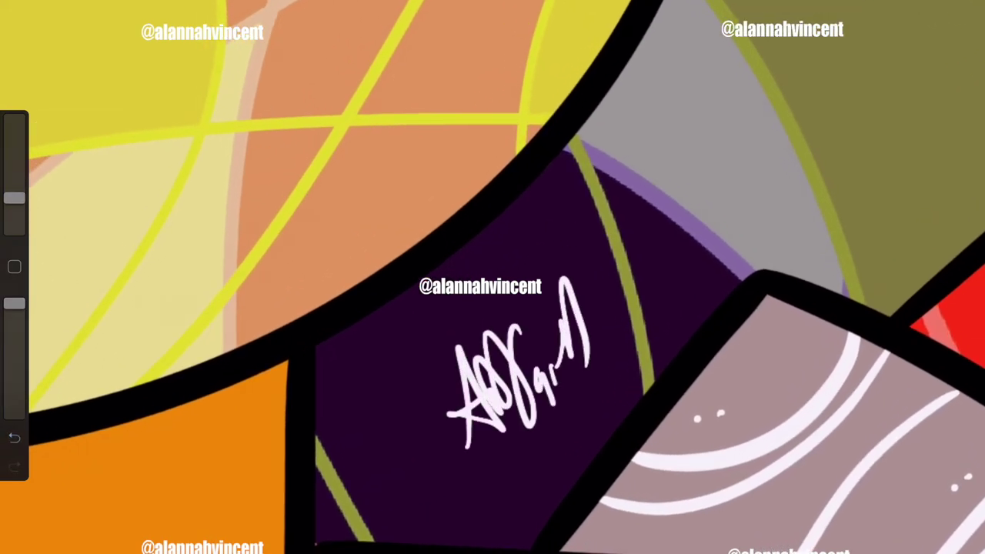
{"action": "left_click_drag", "start_coordinate": [365, 408], "coordinate": [440, 419]}
{"action": "left_click_drag", "start_coordinate": [496, 301], "coordinate": [515, 291]}
{"action": "left_click_drag", "start_coordinate": [406, 351], "coordinate": [426, 343]}
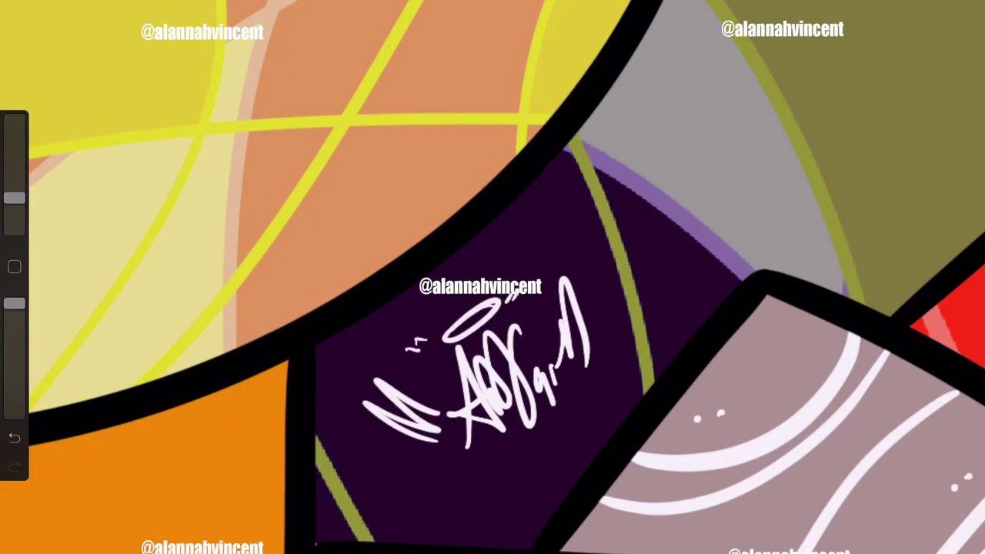
{"action": "scroll", "coordinate": [492, 277], "scroll_direction": "down", "scroll_amount": 5}
{"action": "scroll", "coordinate": [492, 277], "scroll_direction": "up", "scroll_amount": 3}
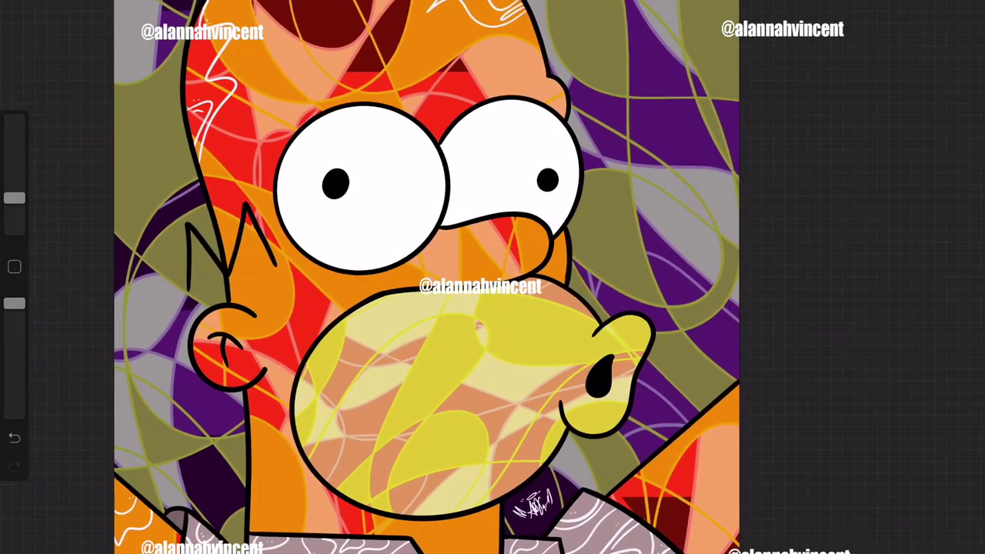